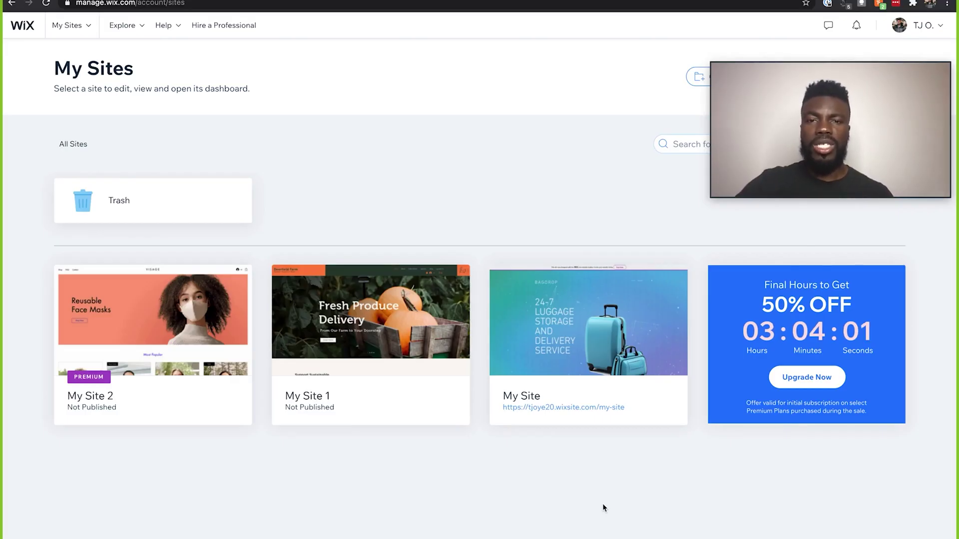
Open My Site 2 and start the Get Found on Google setup from its marketing tools
mouse_move(200, 394)
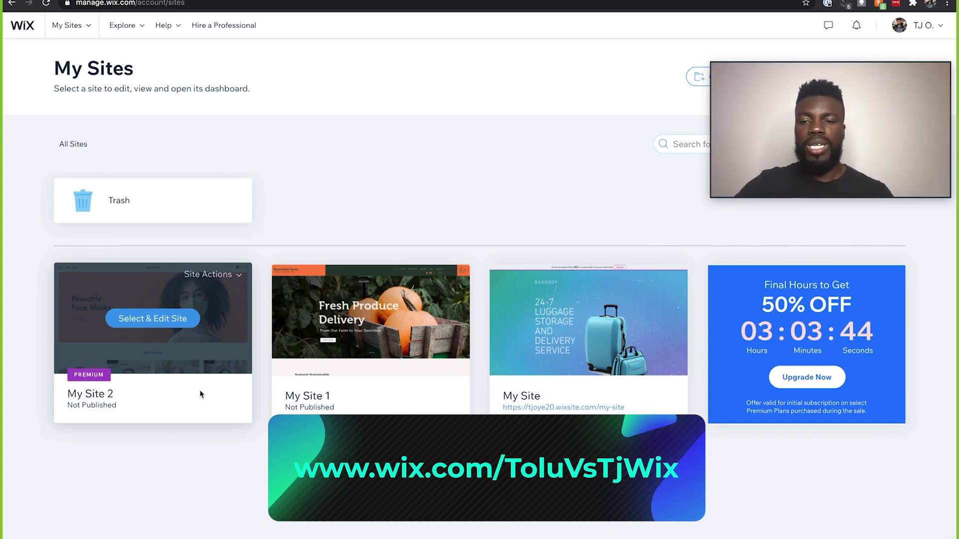
left_click(181, 319)
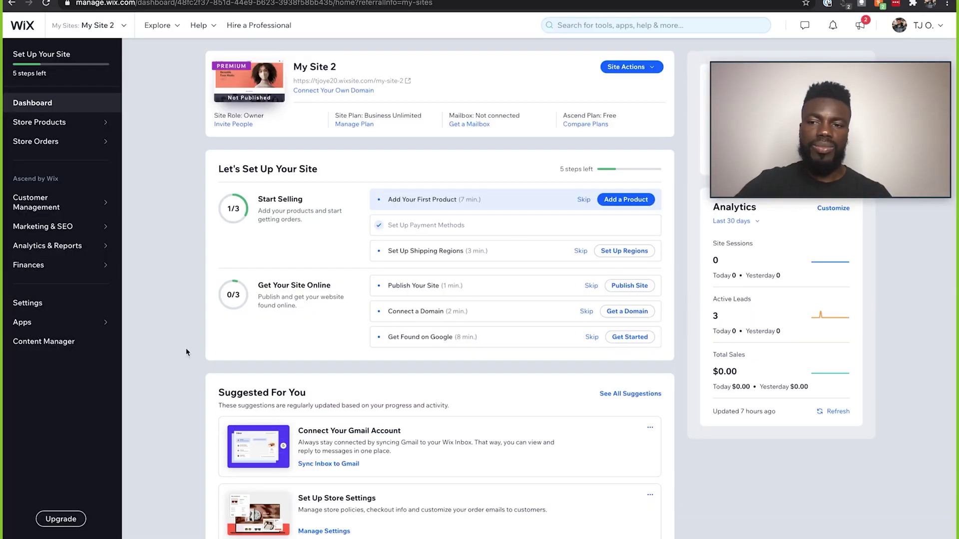
mouse_move(96, 230)
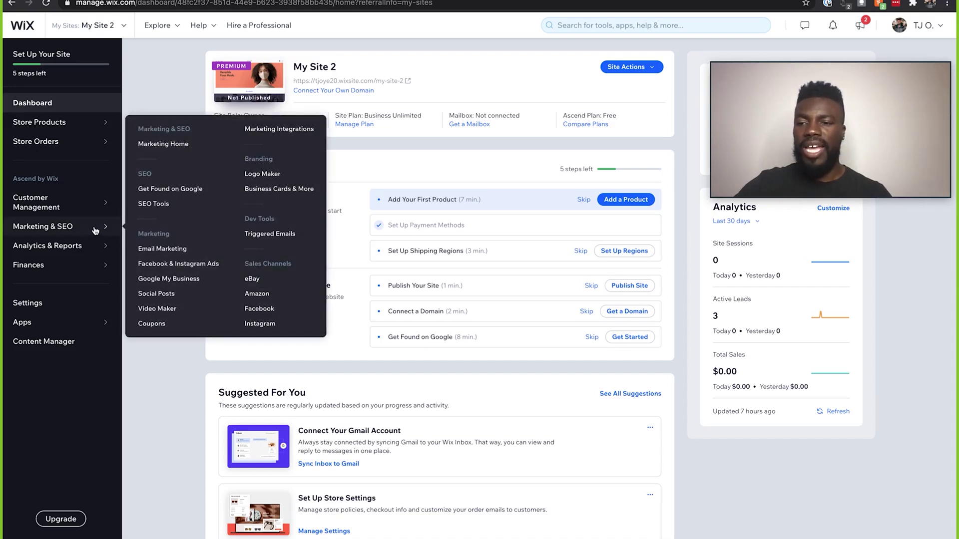
left_click(95, 230)
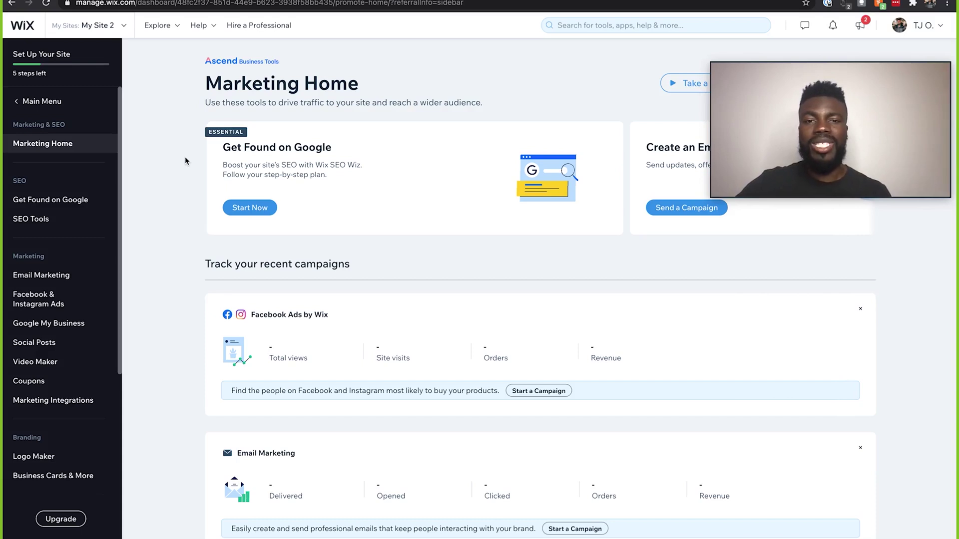
left_click(250, 208)
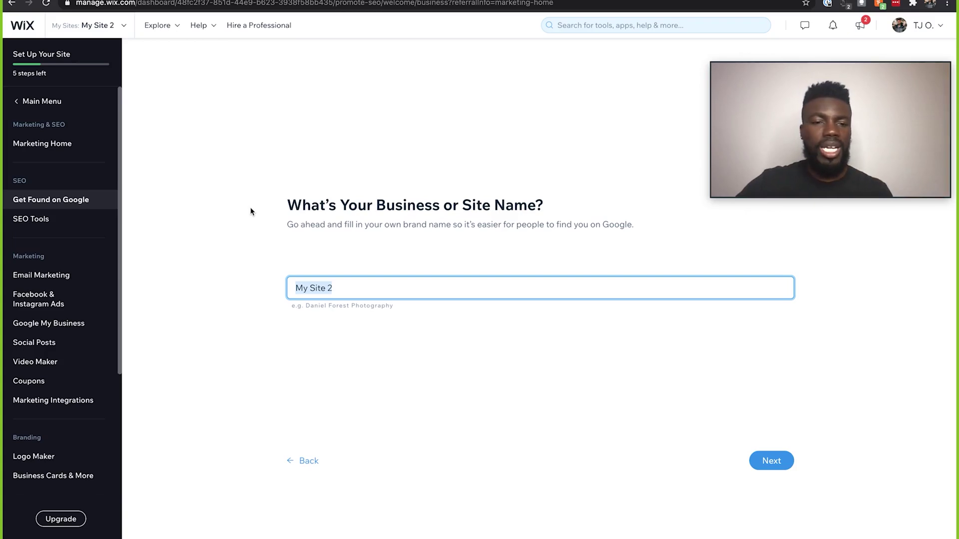
Enter "Tj's Face Mask Store" as the business name and specify that the business is online only
type("Tj's Face Mask Store")
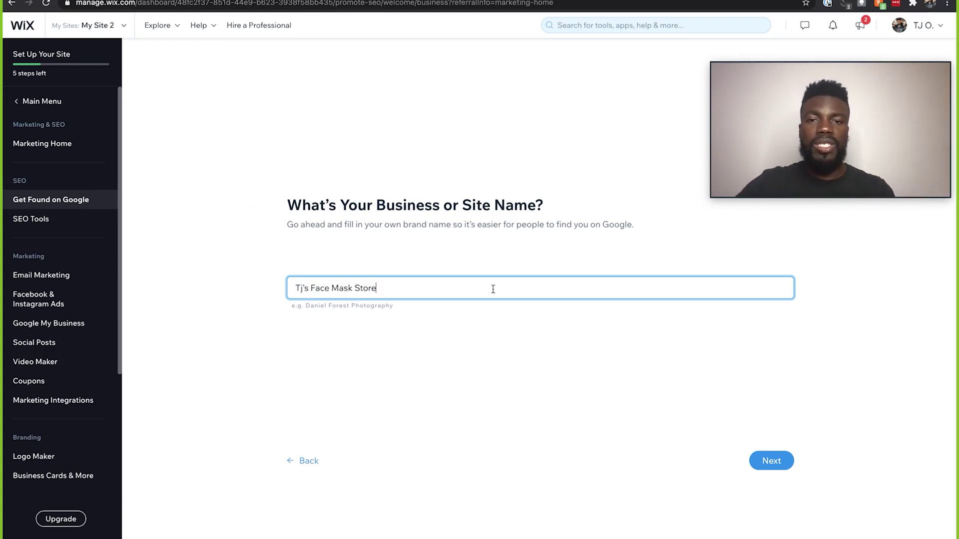
left_click(775, 460)
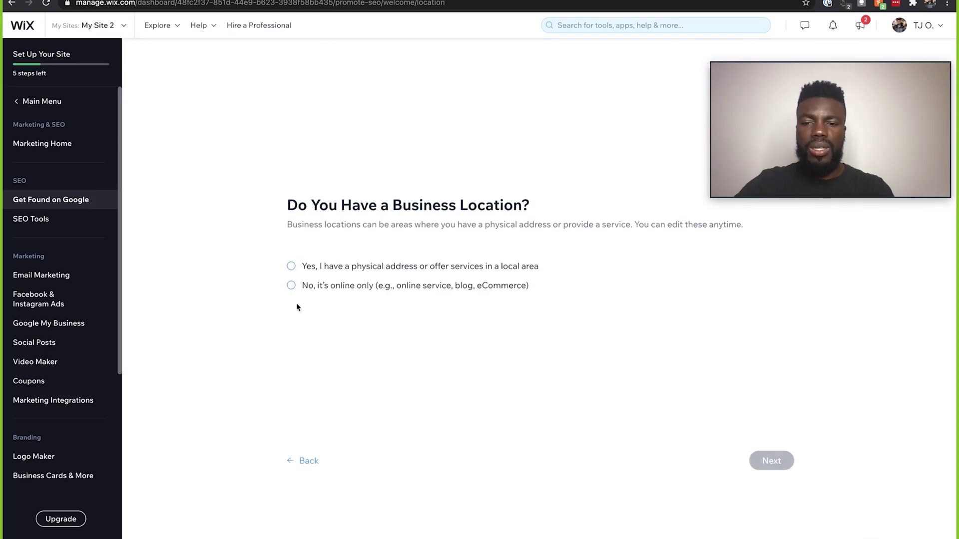
left_click(291, 286)
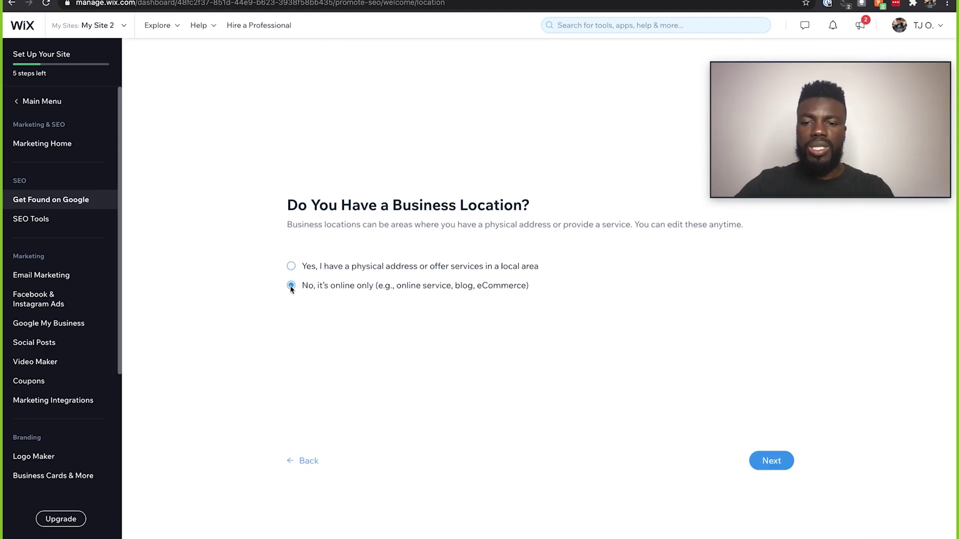
left_click(770, 463)
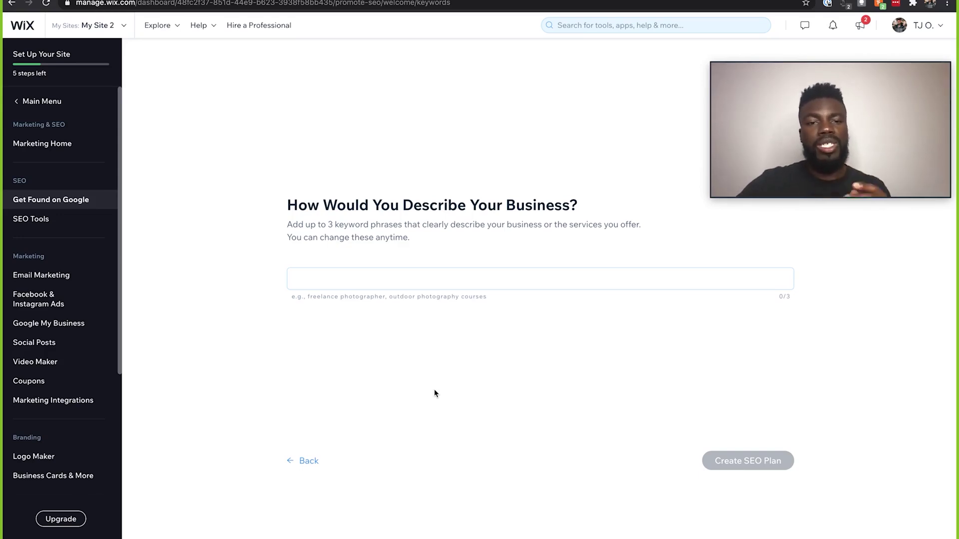
Add the keyword phrases "online face masks store", "face protection" and "covid masks", and create the SEO plan
left_click(352, 275)
type("online")
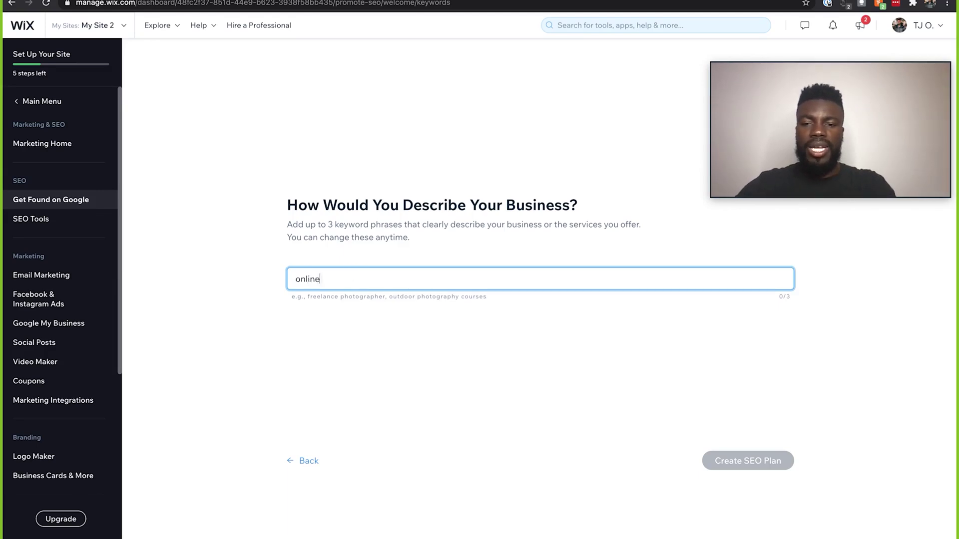
type(" face masks store")
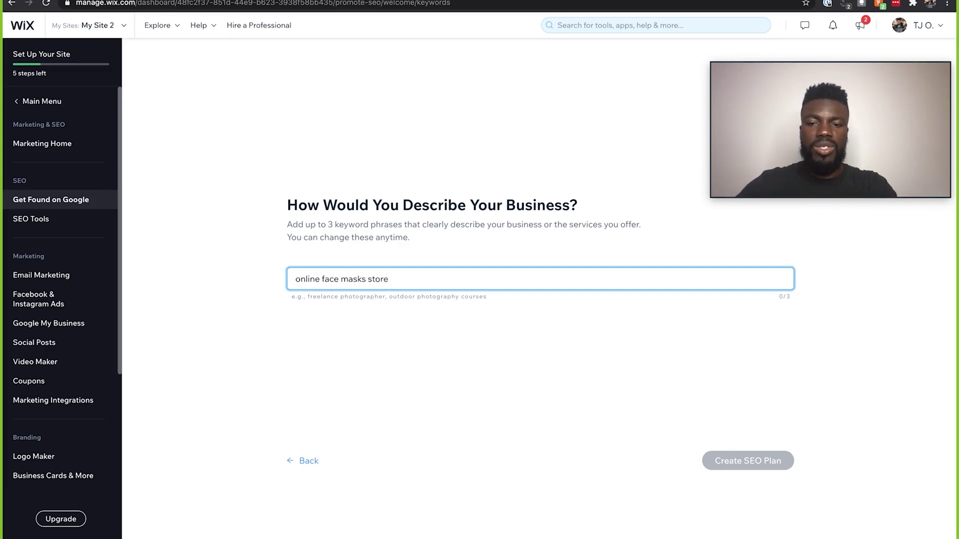
key("Return")
type("face protection covid masks")
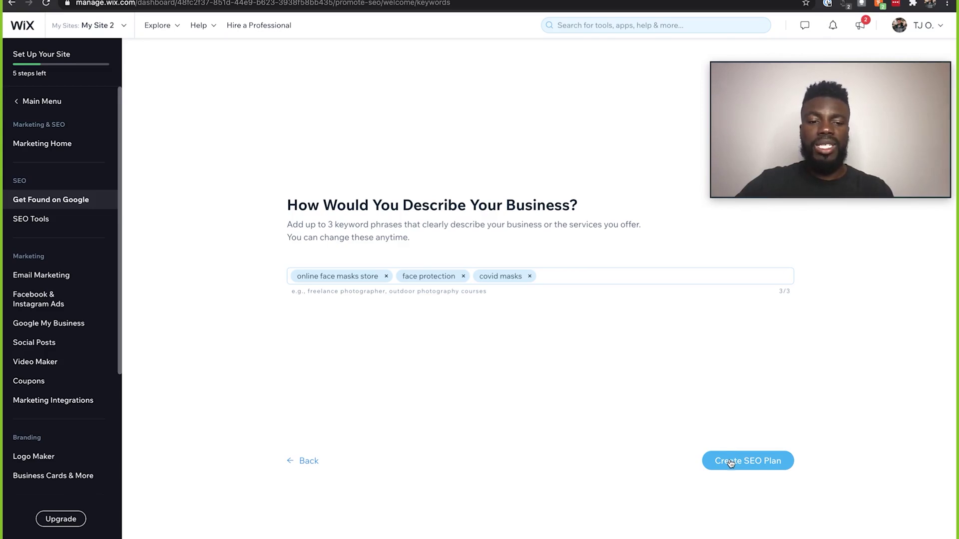
left_click(742, 461)
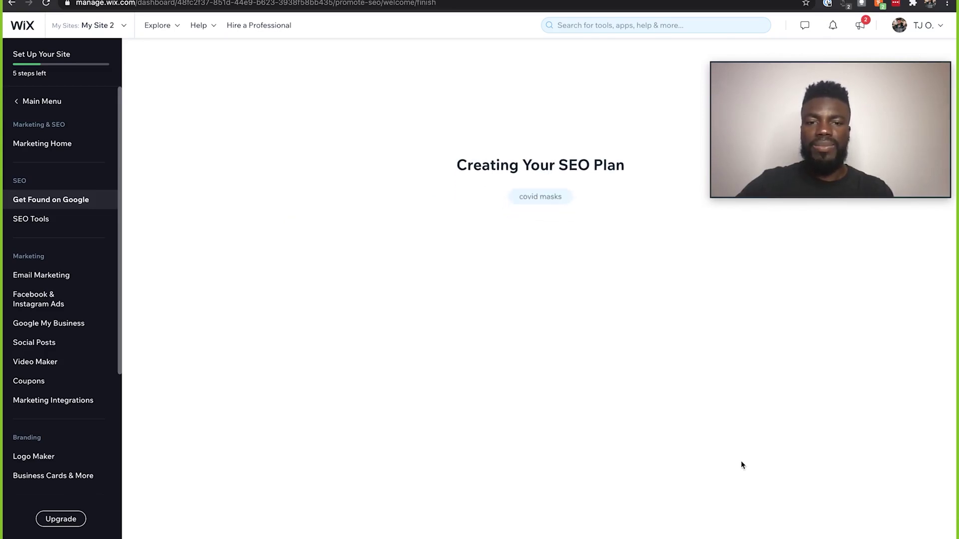
Copy the recommended title "Face Protection | Tj's Face Mask Store" from the plan's homepage title task
scroll(546, 393, "down", 4)
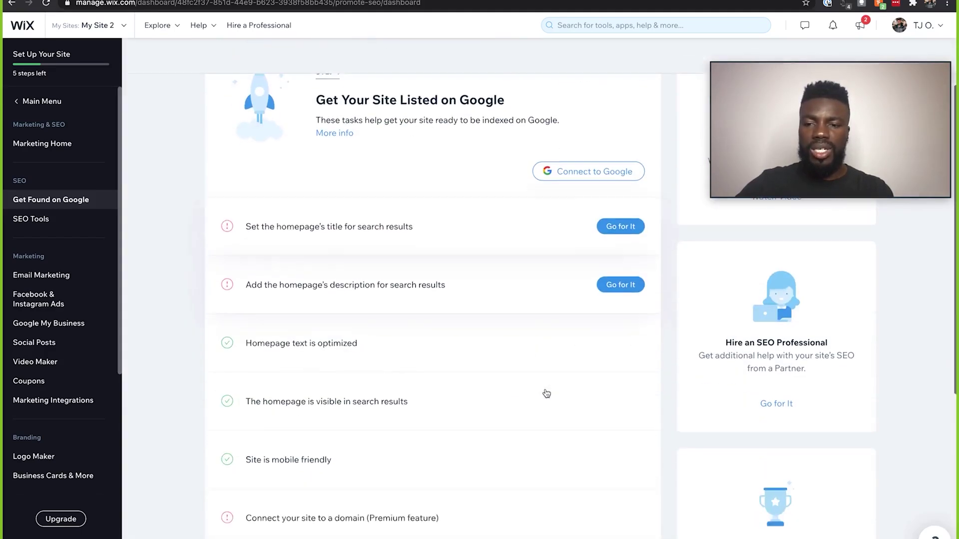
scroll(547, 394, "down", 1)
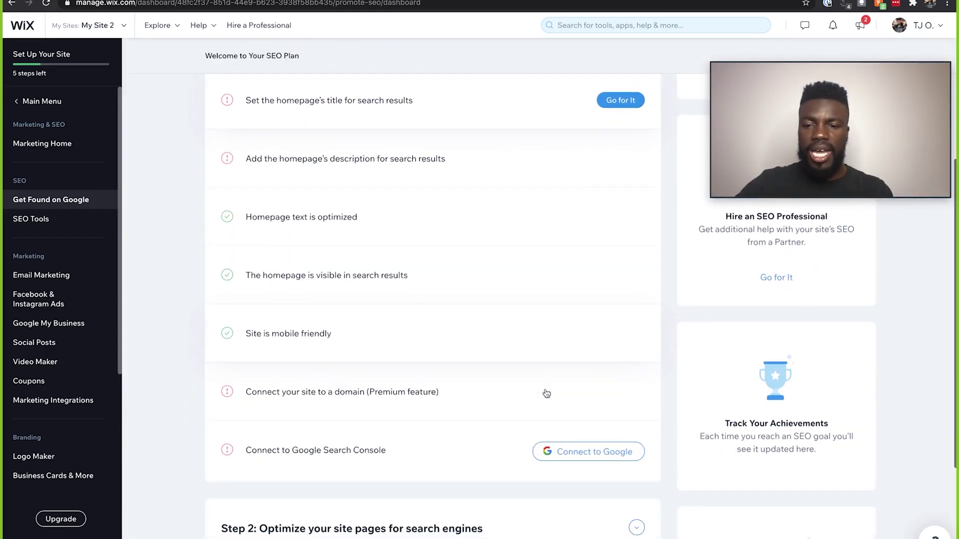
scroll(392, 400, "up", 2)
scroll(359, 405, "up", 1)
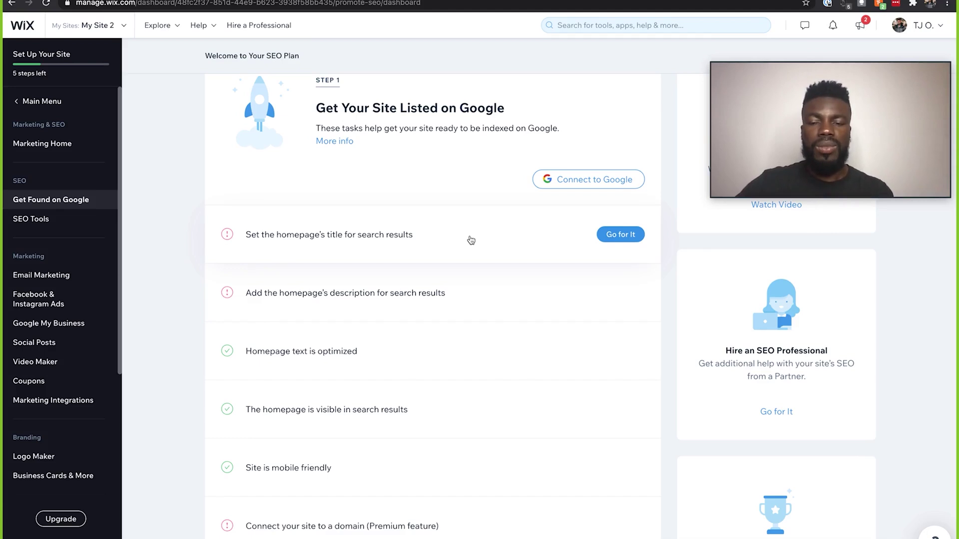
left_click(566, 240)
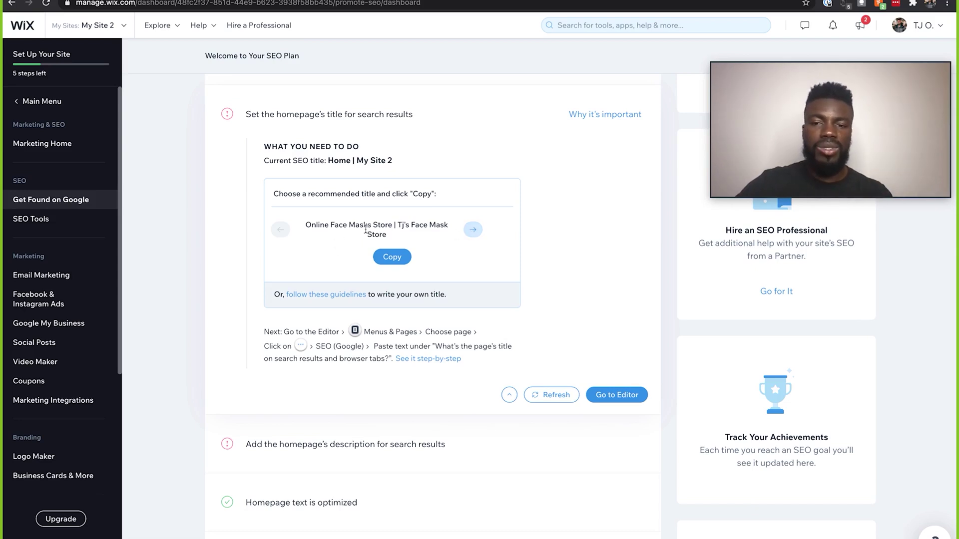
left_click(473, 229)
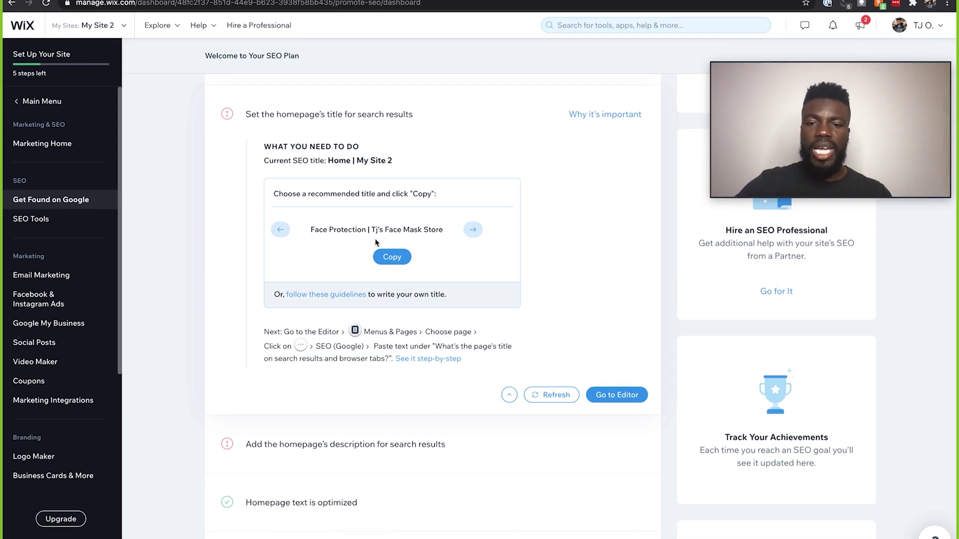
left_click(393, 258)
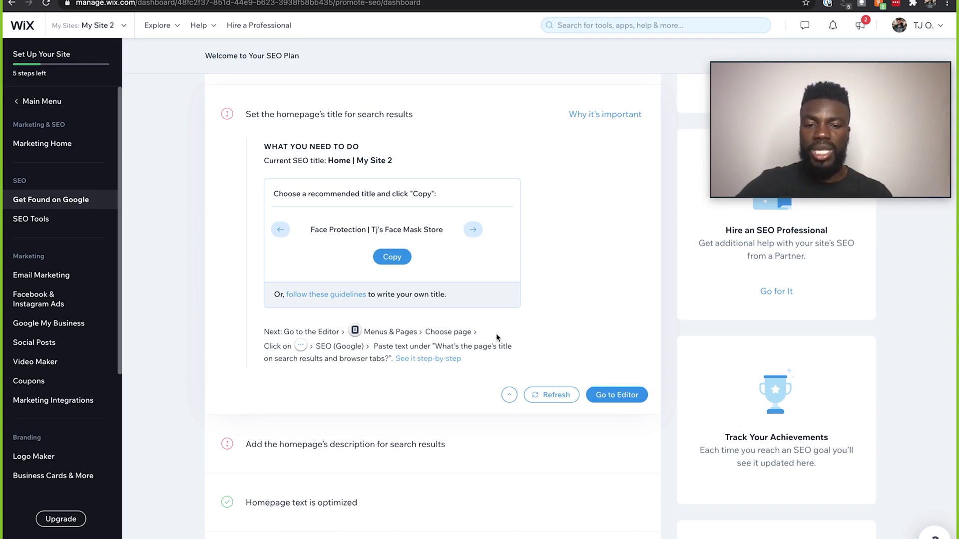
Replace the Home page's SEO title in the site editor with the copied "Face Protection | Tj's Face Mask Store" and save the site
left_click(614, 396)
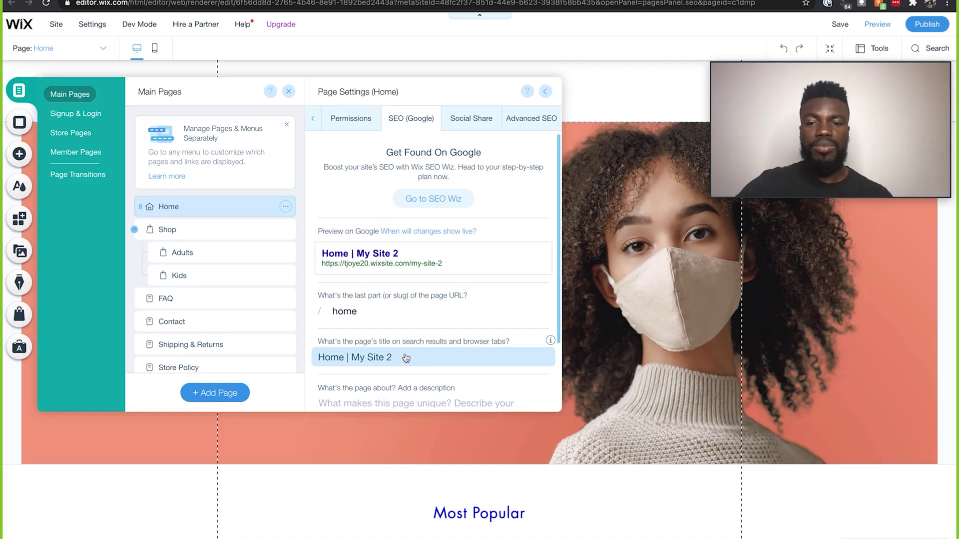
left_click(390, 356)
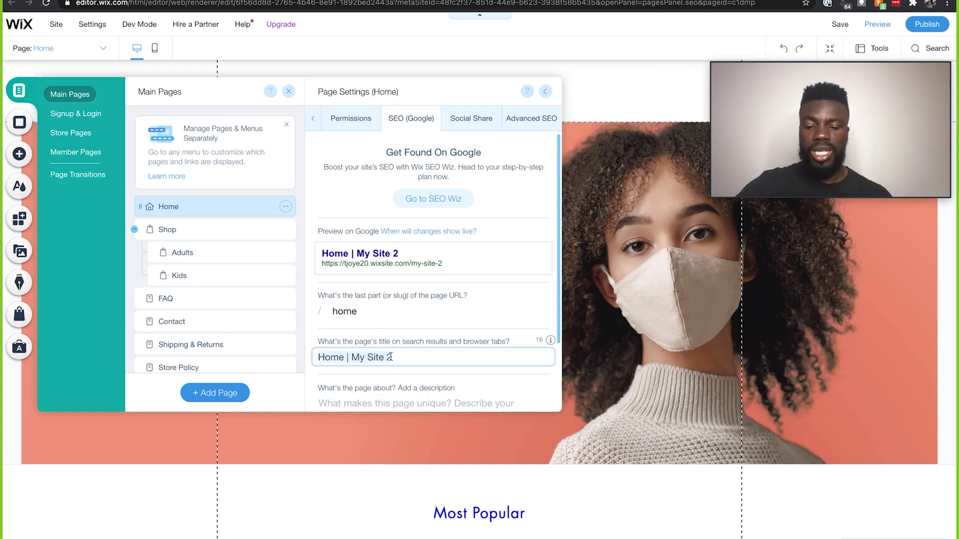
key("ctrl+a")
key("ctrl+v")
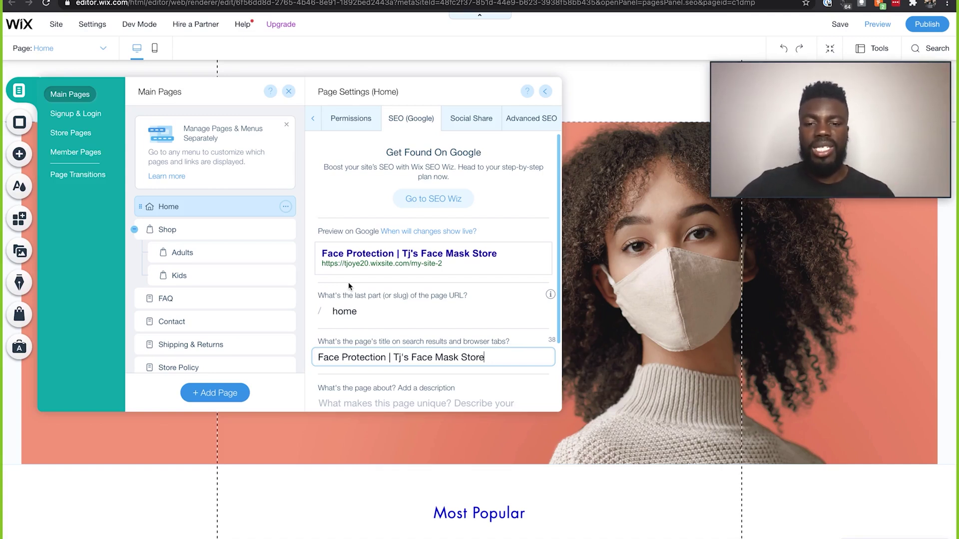
left_click(440, 334)
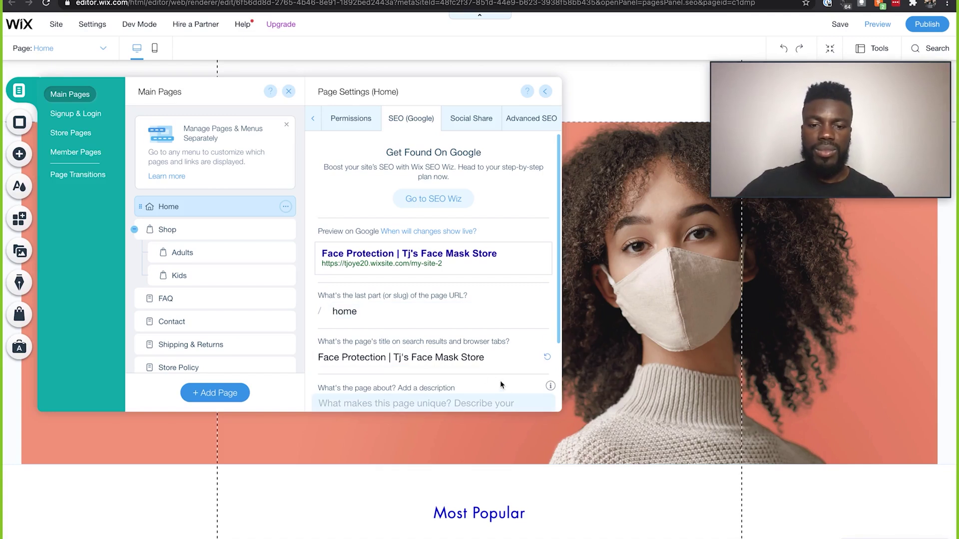
scroll(505, 388, "down", 2)
scroll(497, 339, "up", 2)
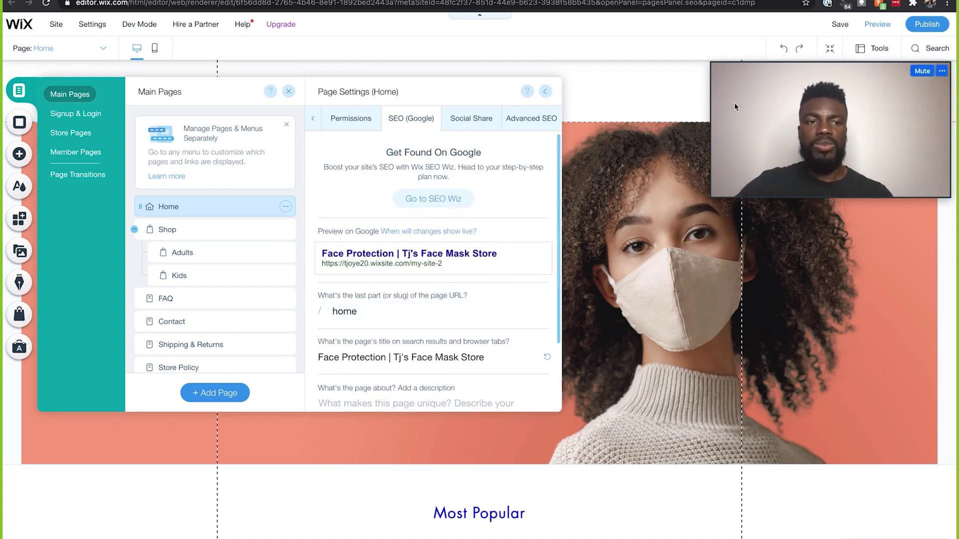
left_click(844, 26)
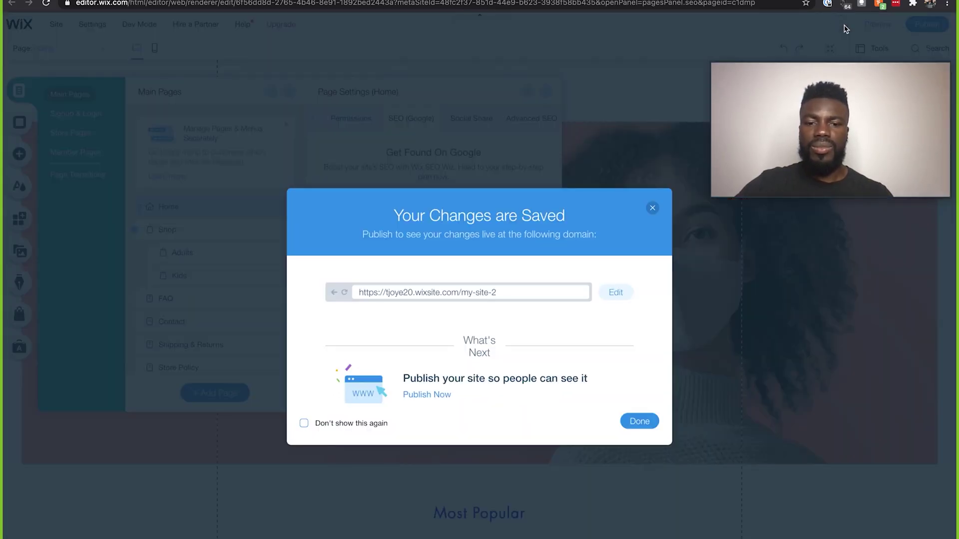
left_click(640, 422)
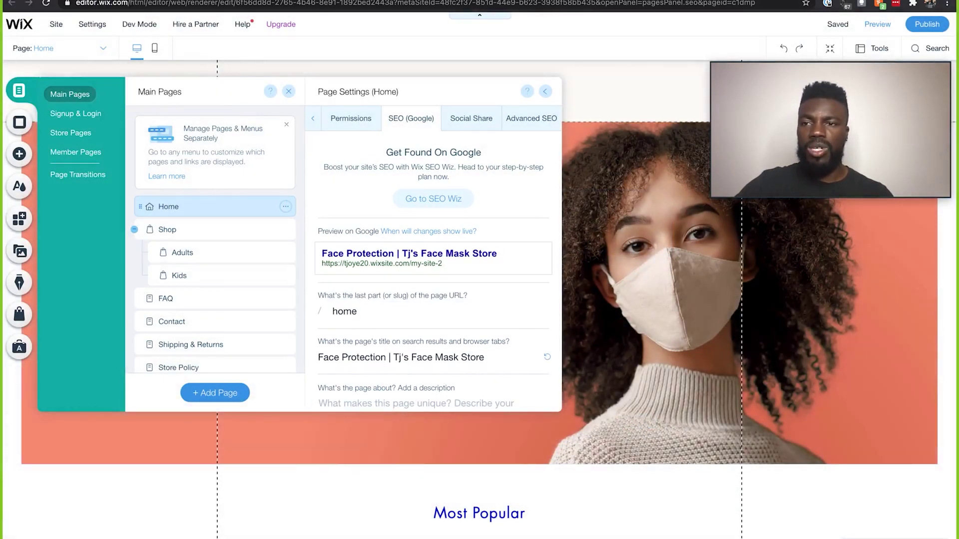
Return to the SEO plan, refresh the homepage title task and open the homepage description task
left_click(70, 1)
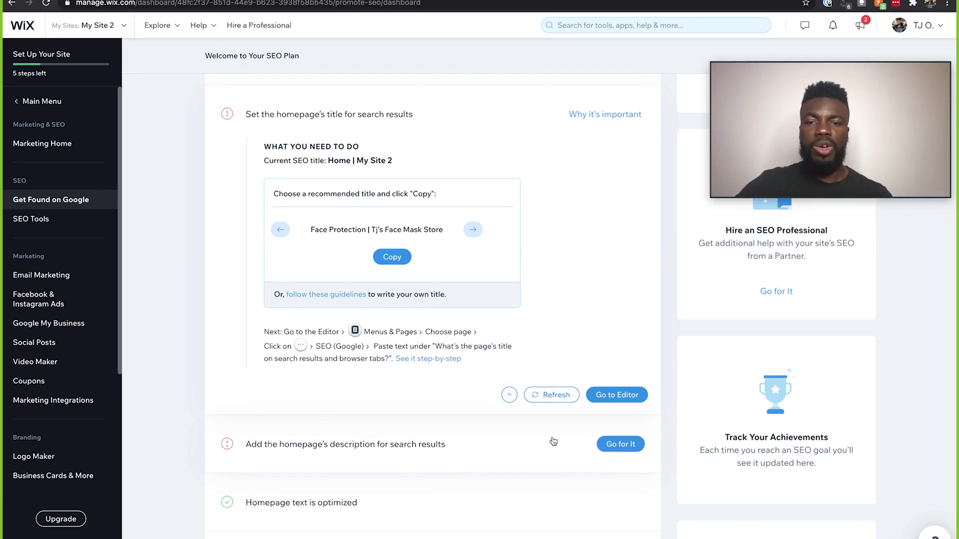
left_click(552, 395)
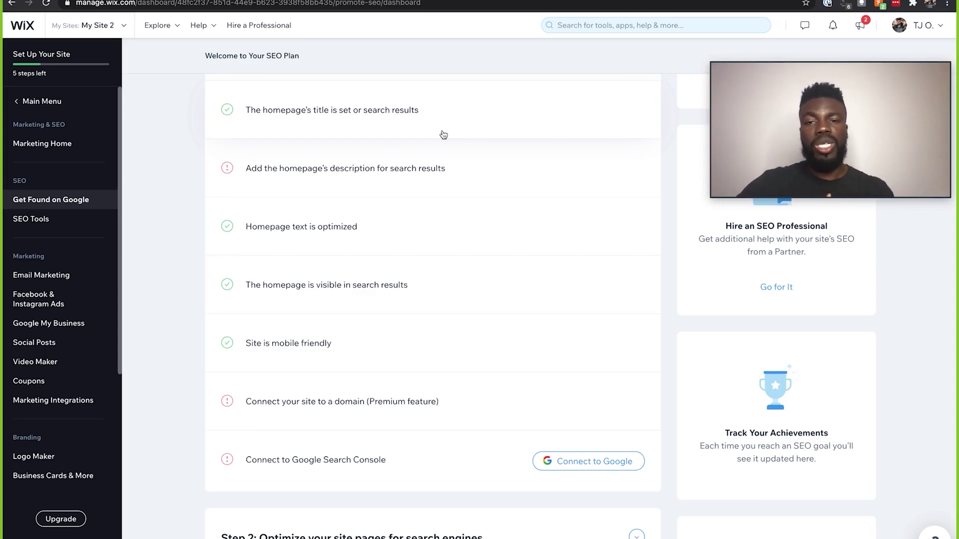
mouse_move(499, 174)
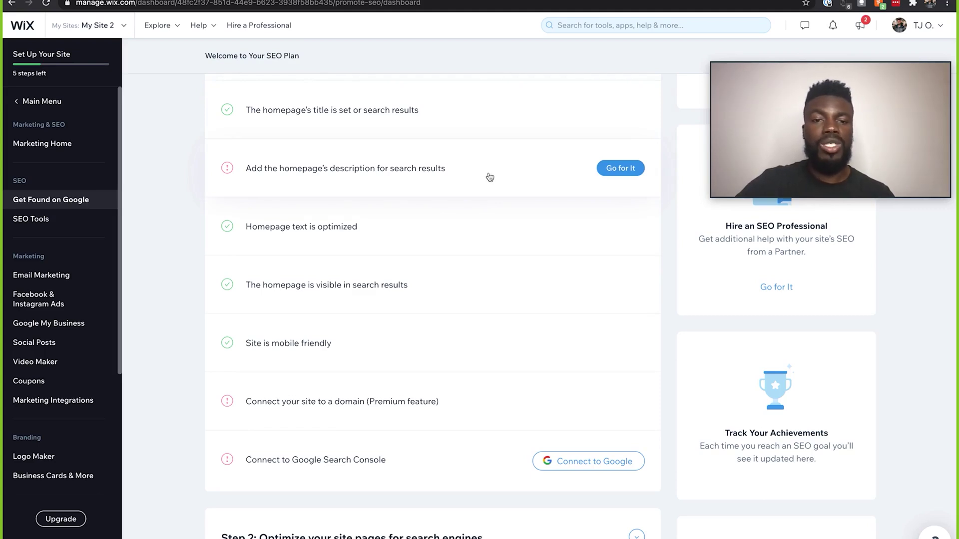
left_click(489, 177)
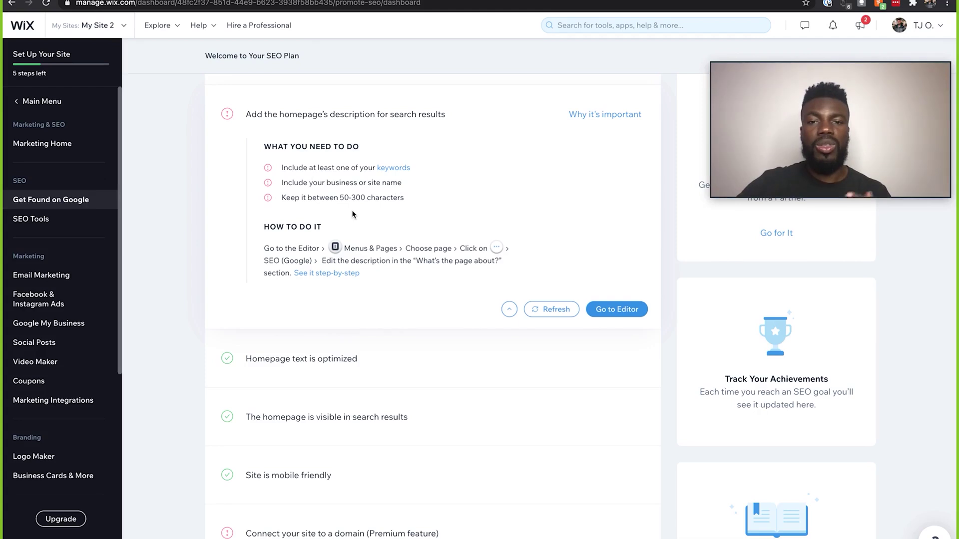
Add the Home page description "Looking for face protection during the pandemic, check out our comfortable masks at Tj's Face Mask Store." and save the site
left_click(617, 310)
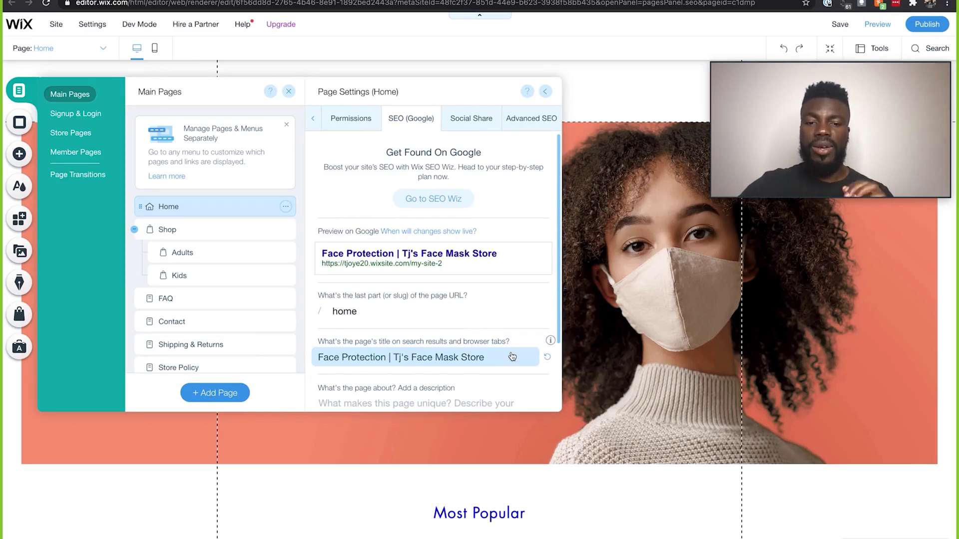
scroll(349, 339, "down", 2)
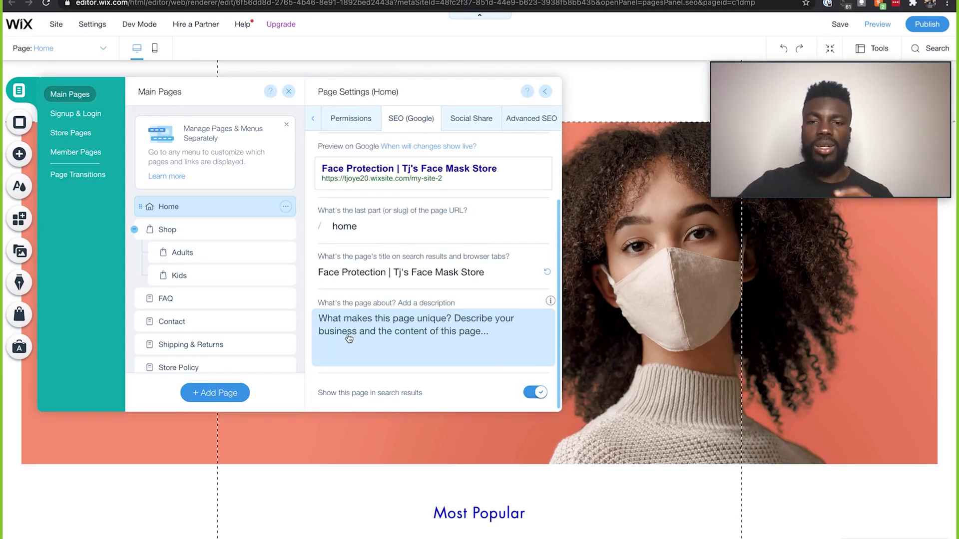
left_click(402, 340)
key("ctrl+v")
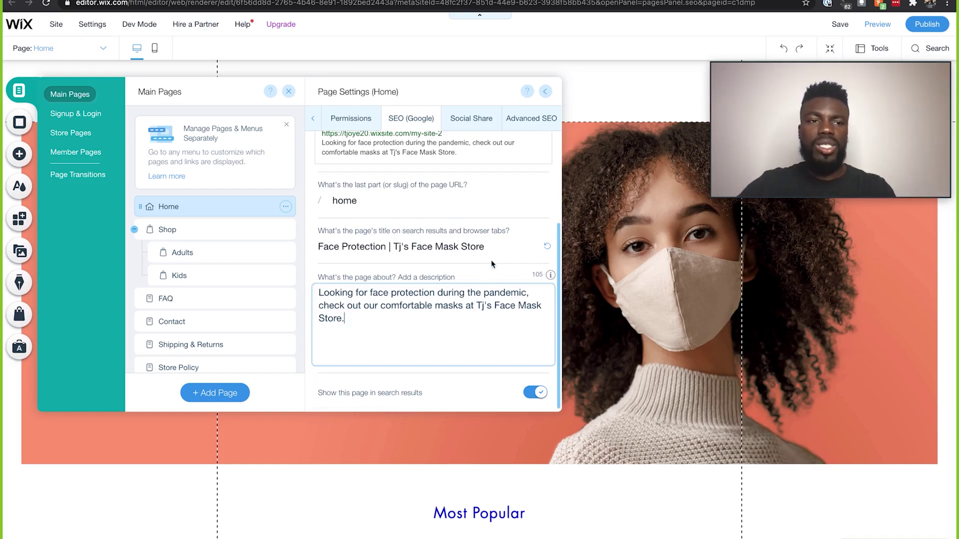
left_click(840, 26)
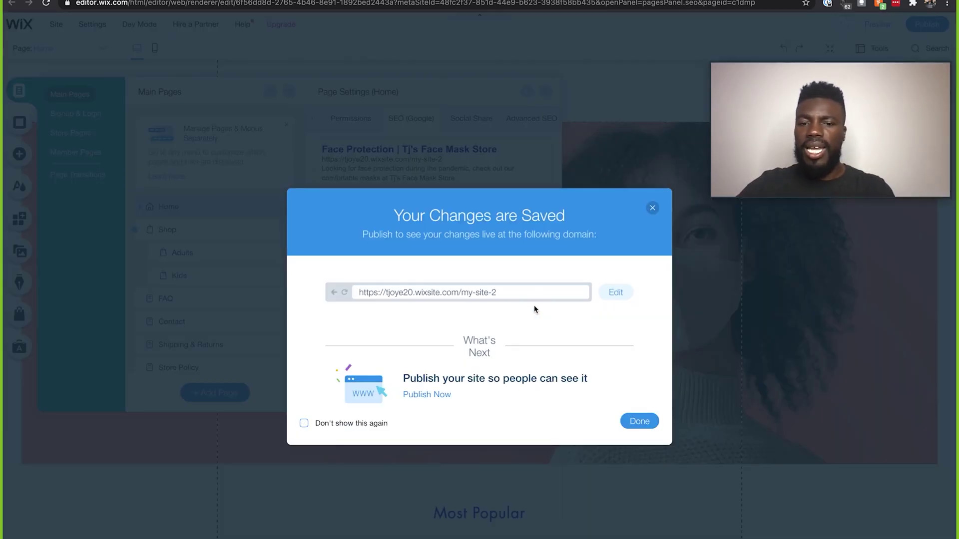
left_click(640, 422)
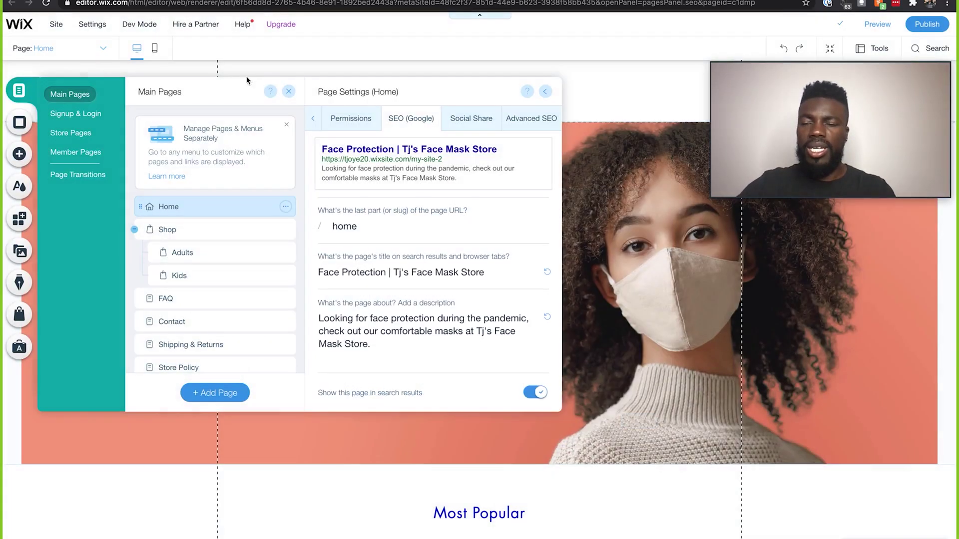
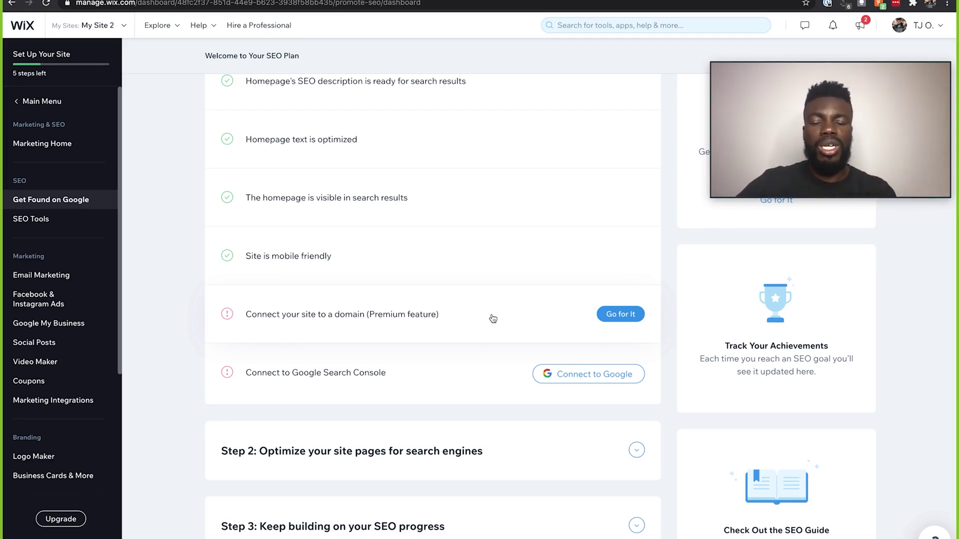
Open the plan's domain connection task and examine the options for replacing the free Wix address with a purchased or already owned domain
left_click(614, 314)
scroll(614, 312, "down", 3)
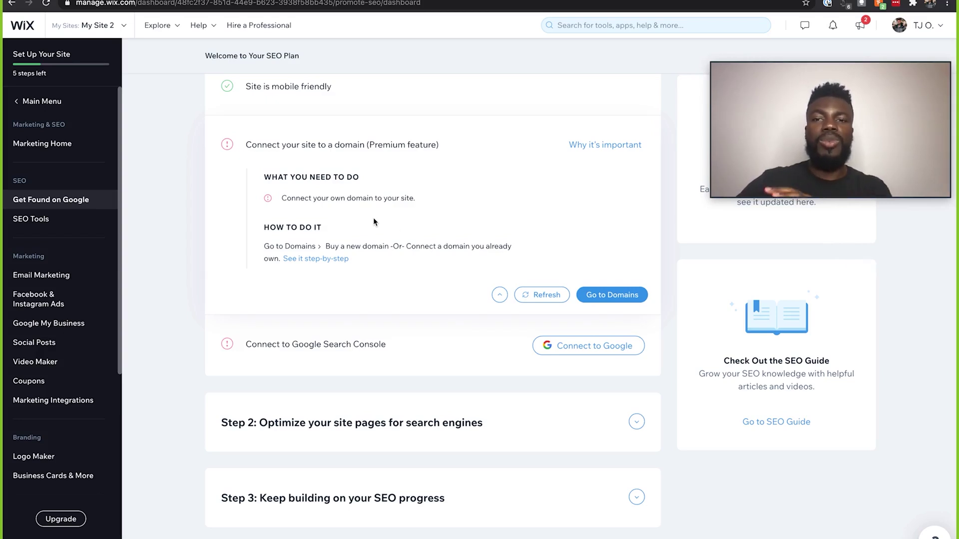
left_click(627, 302)
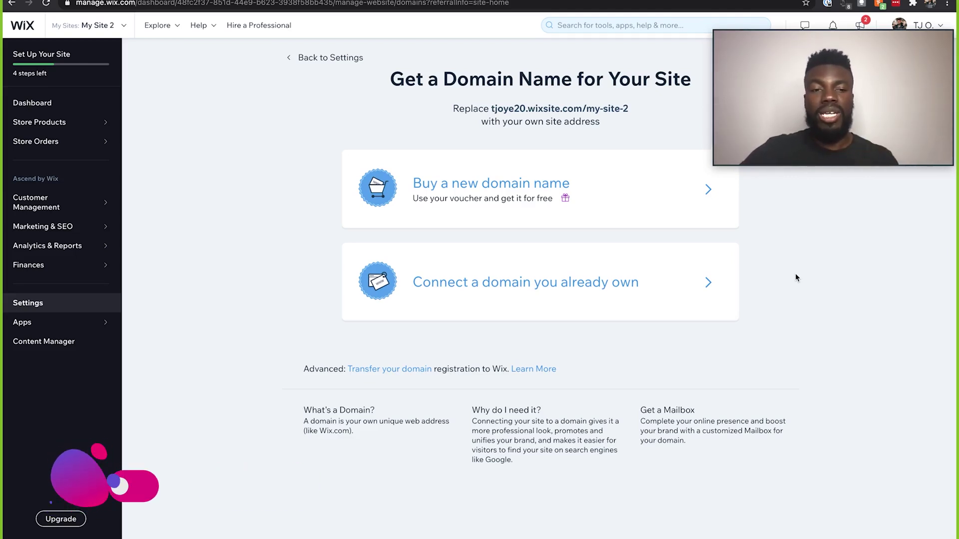
left_click(693, 189)
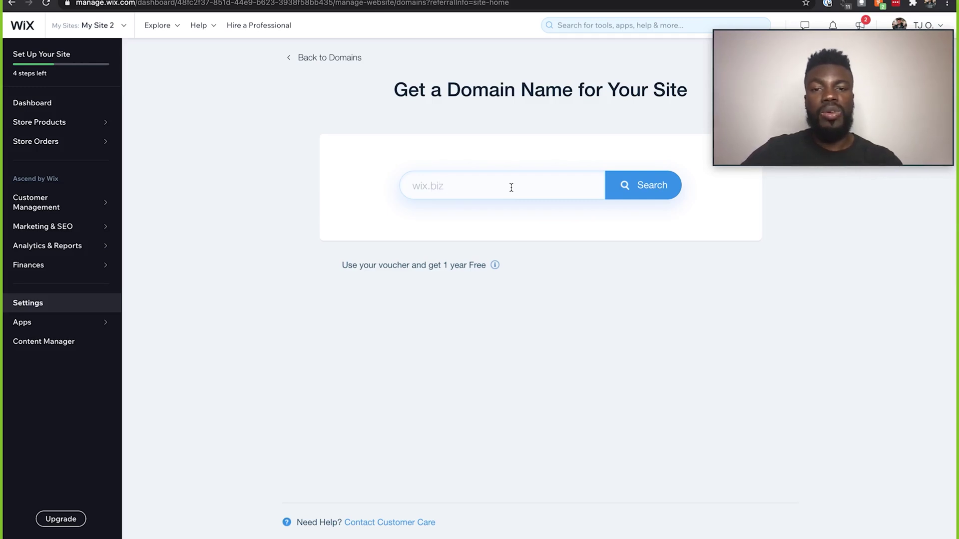
left_click(294, 63)
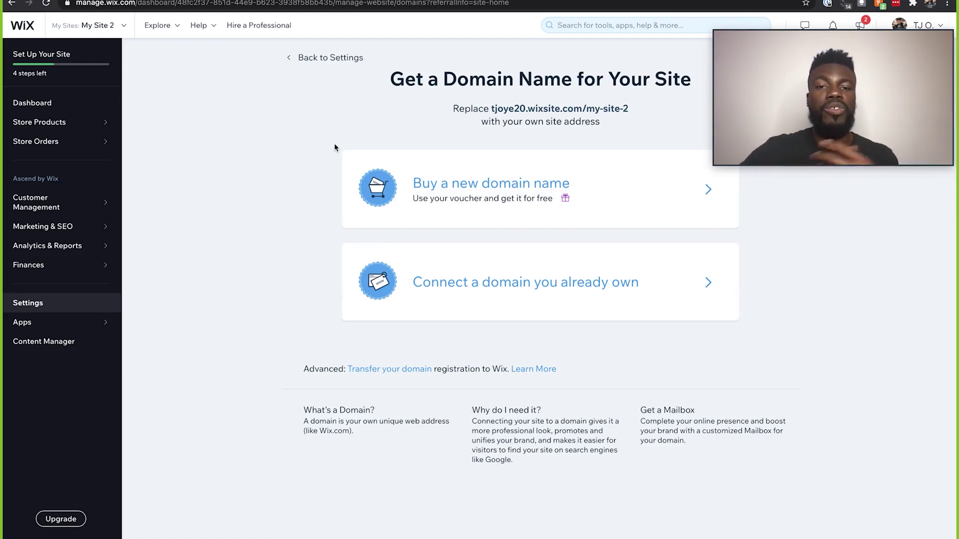
left_click_drag(491, 108, 631, 107)
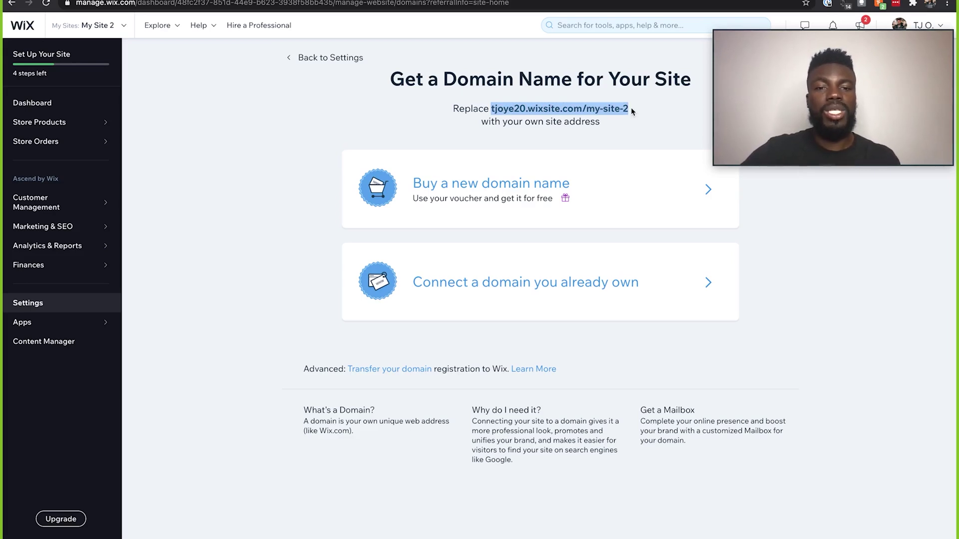
left_click(289, 225)
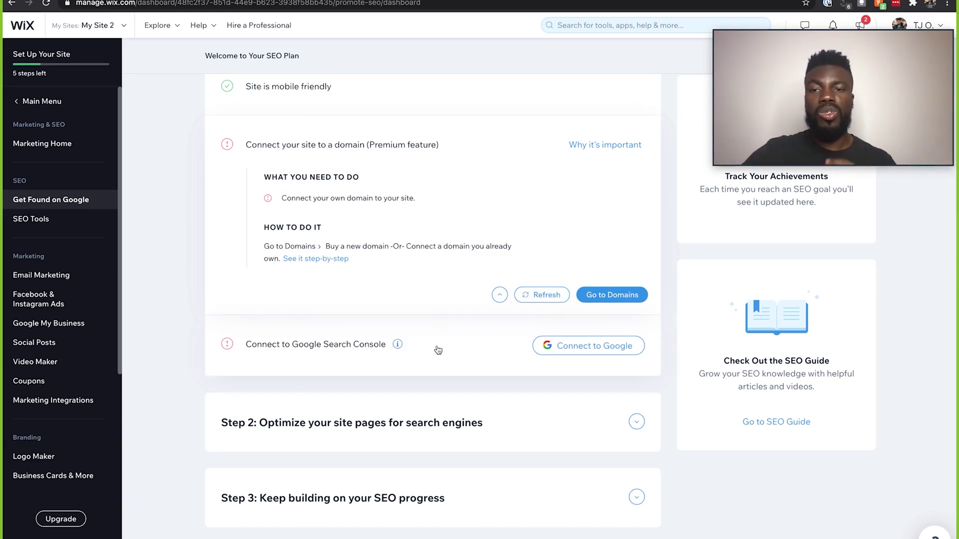
In the SEO plan, read why the site should be connected to Google Search Console, and collapse the domain connection task
left_click(399, 345)
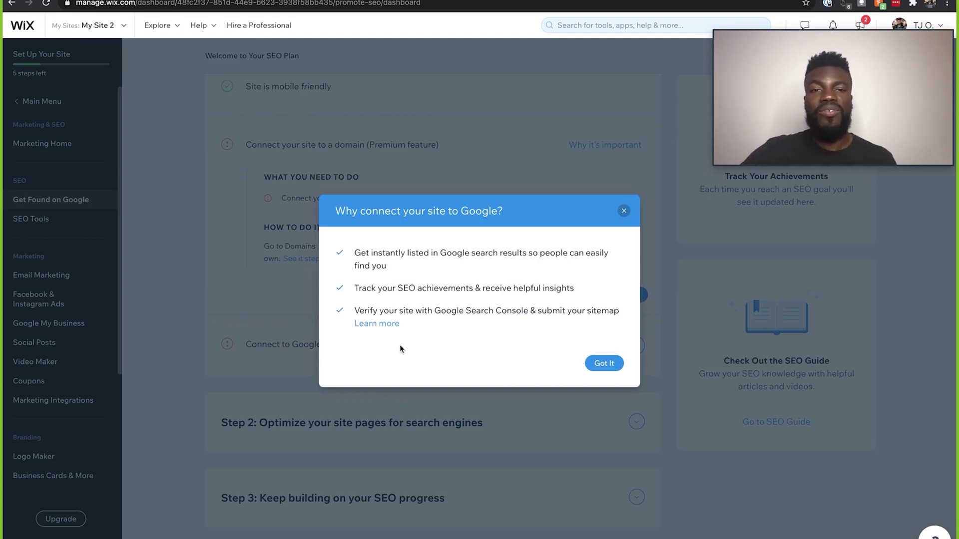
left_click(604, 363)
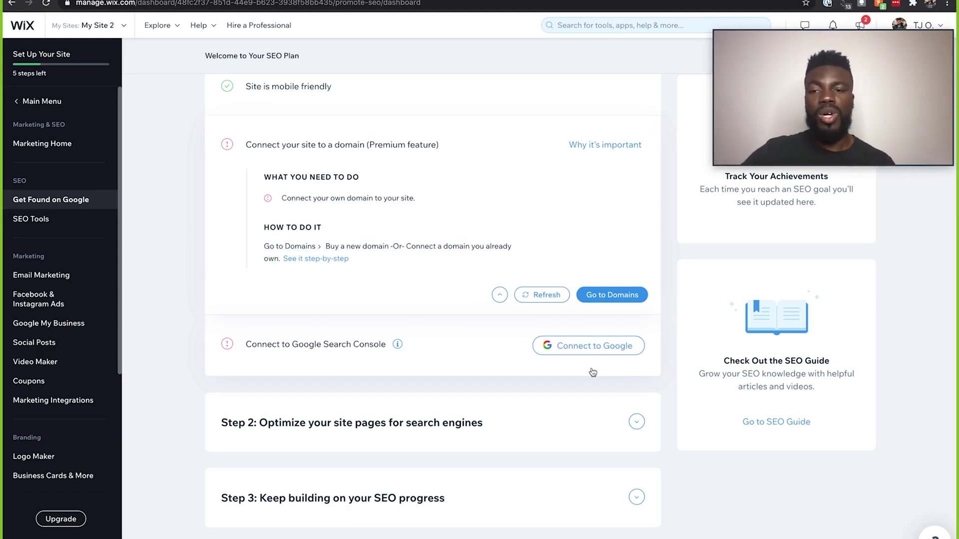
scroll(593, 373, "up", 5)
scroll(529, 297, "up", 2)
scroll(530, 321, "down", 5)
scroll(530, 322, "down", 3)
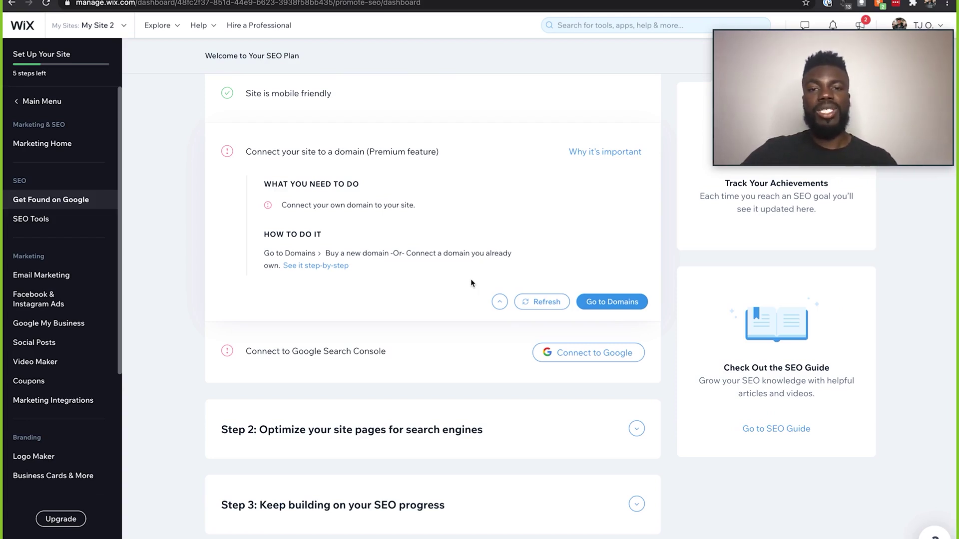
left_click(499, 301)
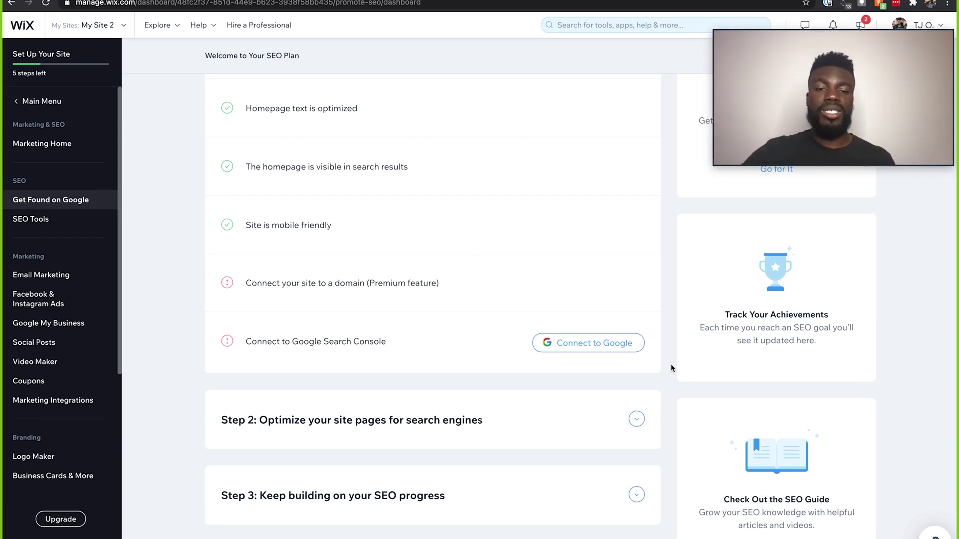
Expand Step 2 of the SEO plan and review its optimization tasks for the homepage and the Adults page
left_click(638, 421)
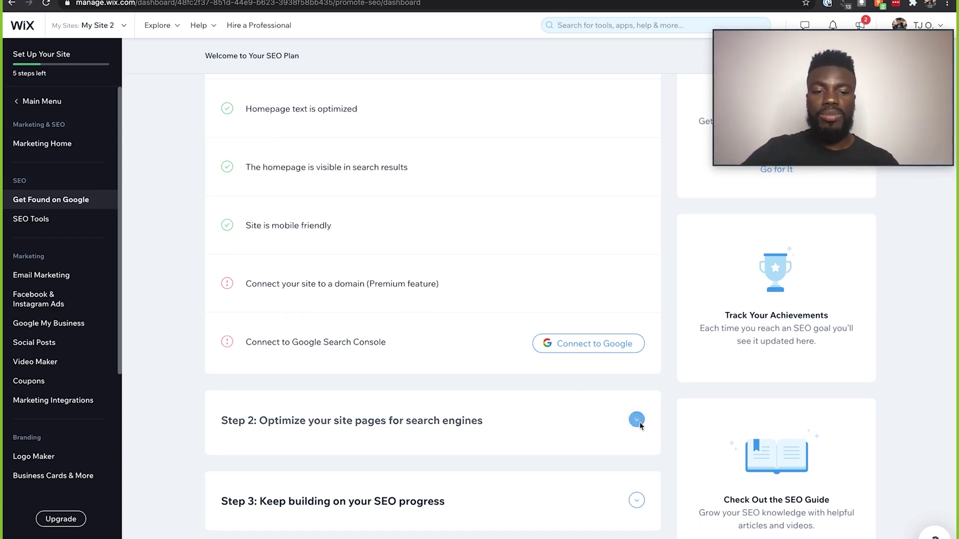
scroll(640, 425, "down", 3)
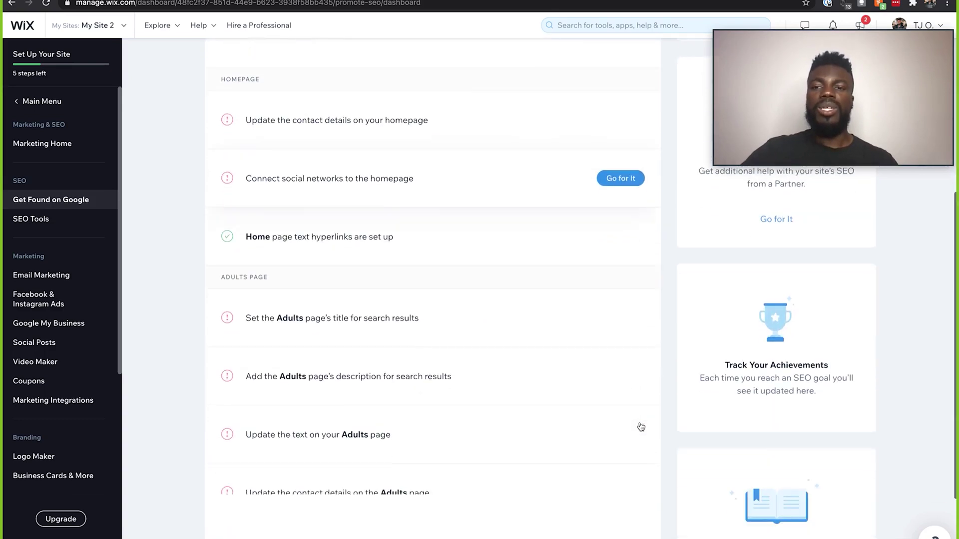
scroll(640, 426, "up", 4)
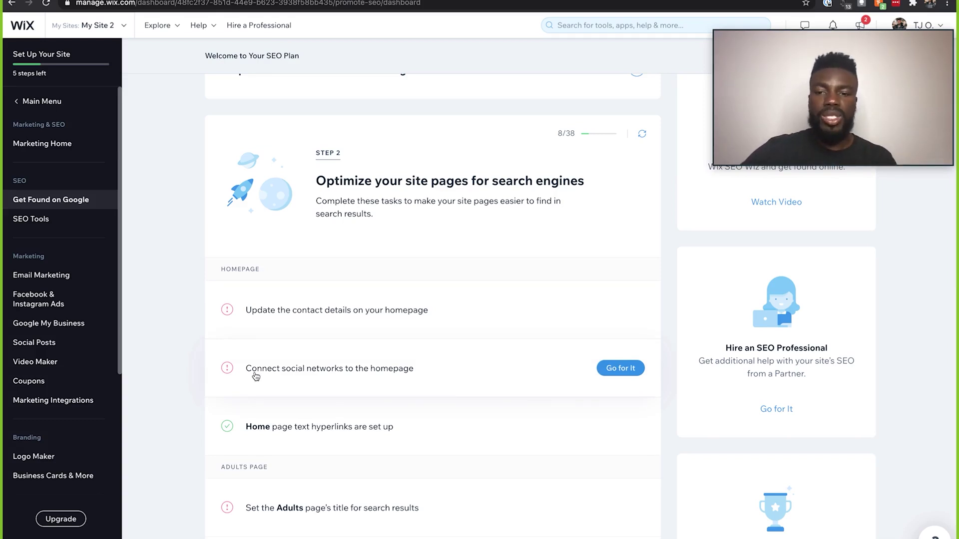
scroll(256, 376, "down", 5)
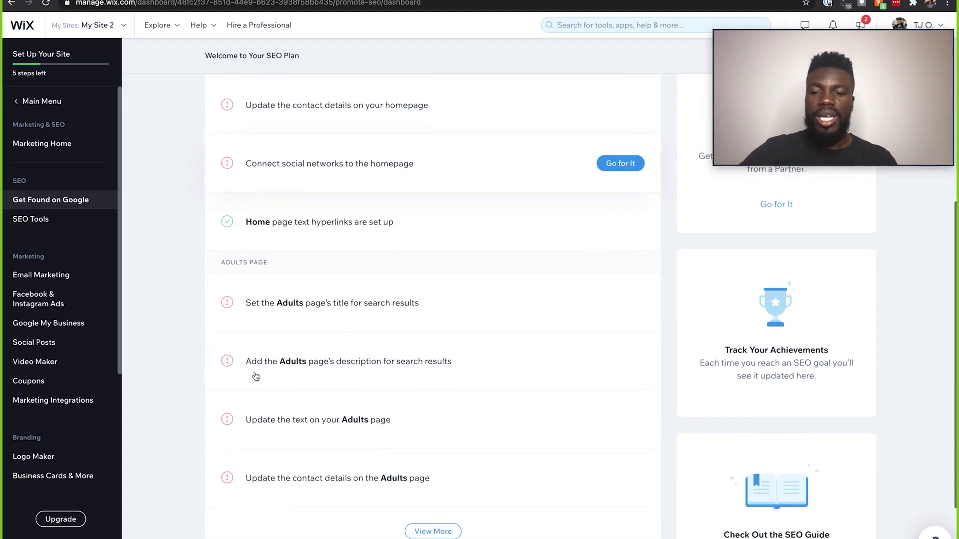
scroll(432, 479, "down", 1)
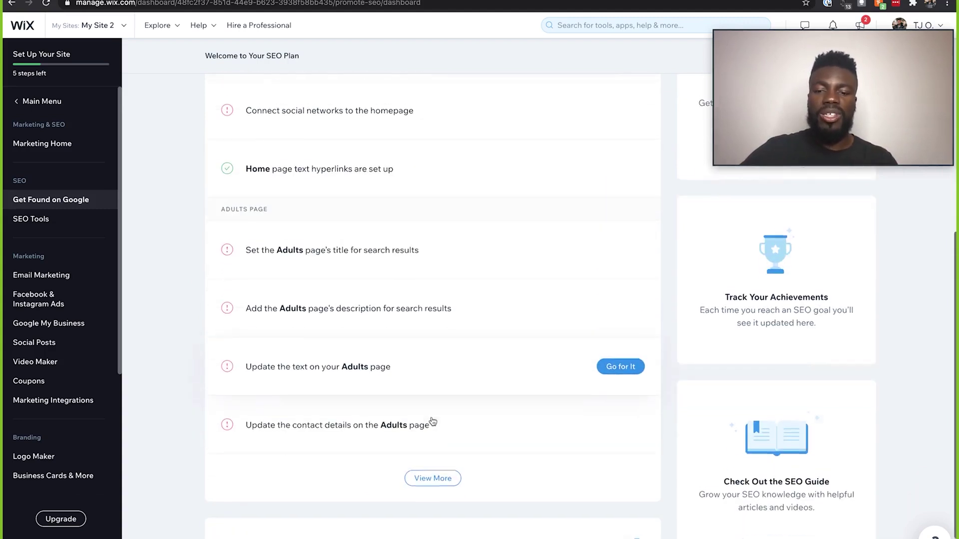
Show the remaining Step 2 tasks to review the Contact and FAQ pages, and expand Step 3 to read its suggestions
left_click(433, 473)
scroll(439, 474, "down", 2)
scroll(440, 475, "down", 3)
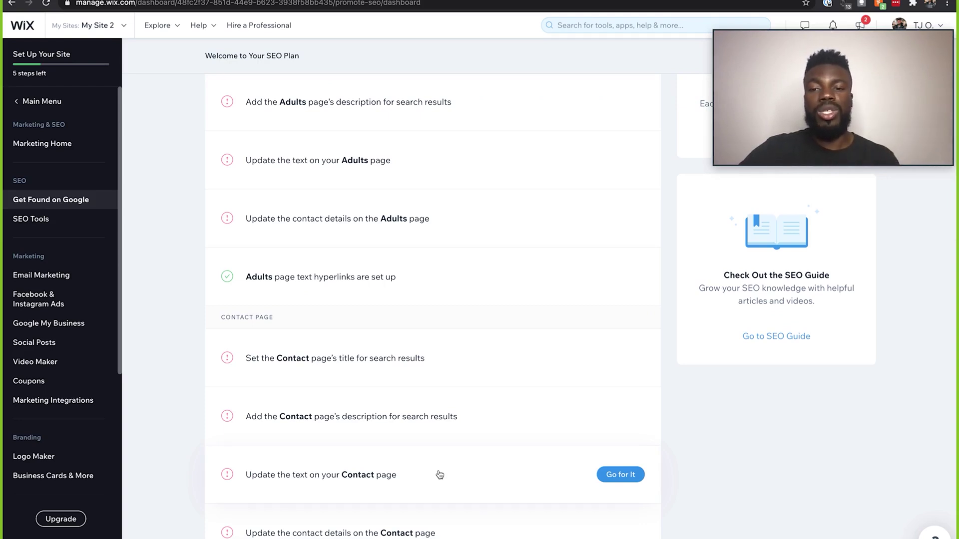
scroll(439, 474, "down", 3)
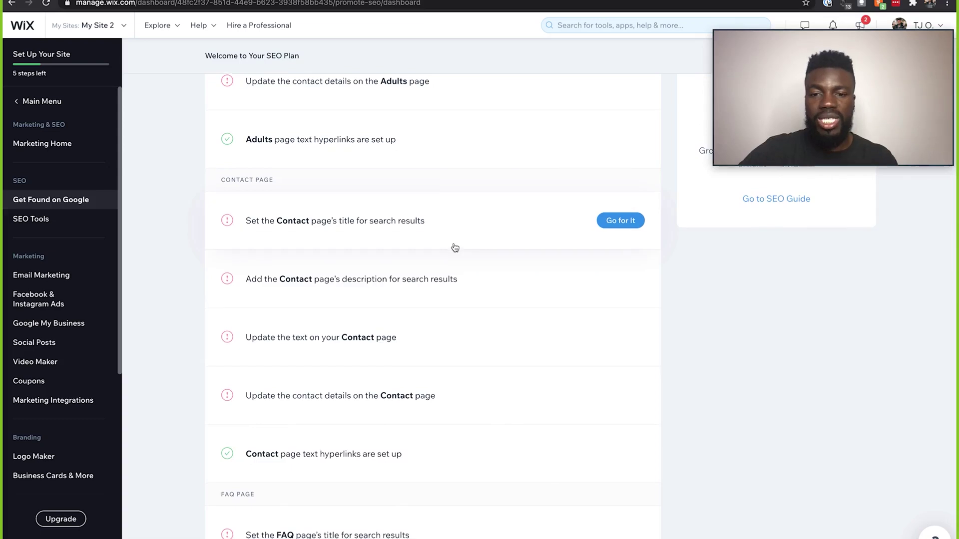
scroll(455, 248, "down", 4)
scroll(454, 247, "down", 5)
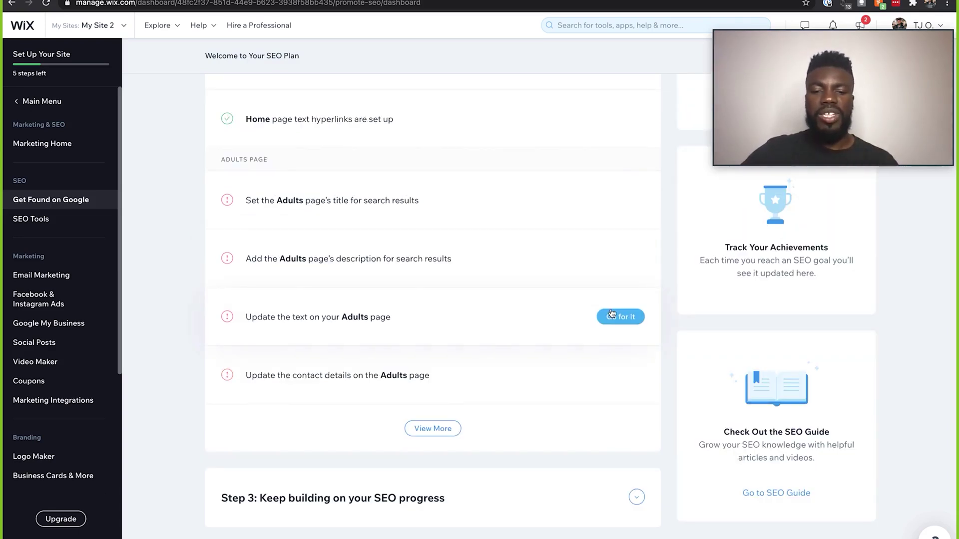
left_click(638, 503)
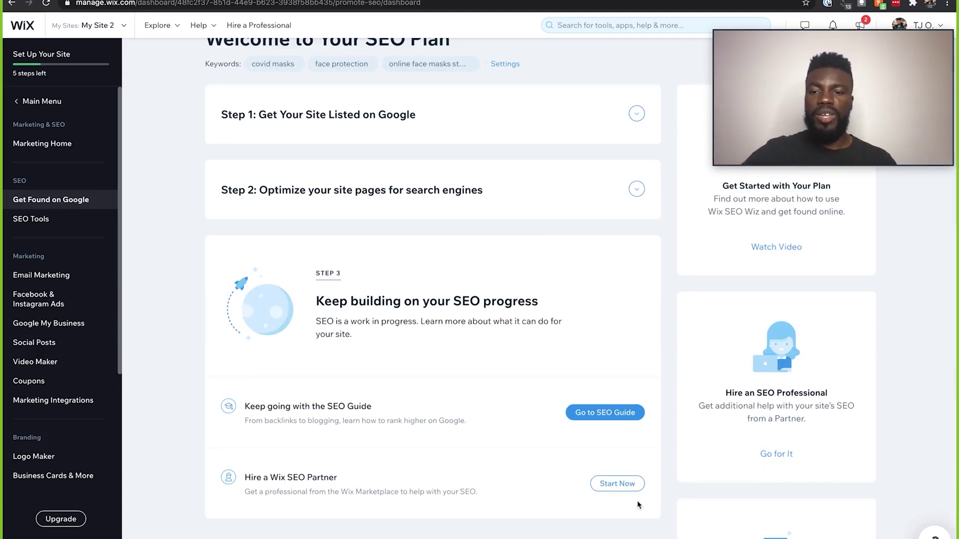
scroll(469, 487, "down", 2)
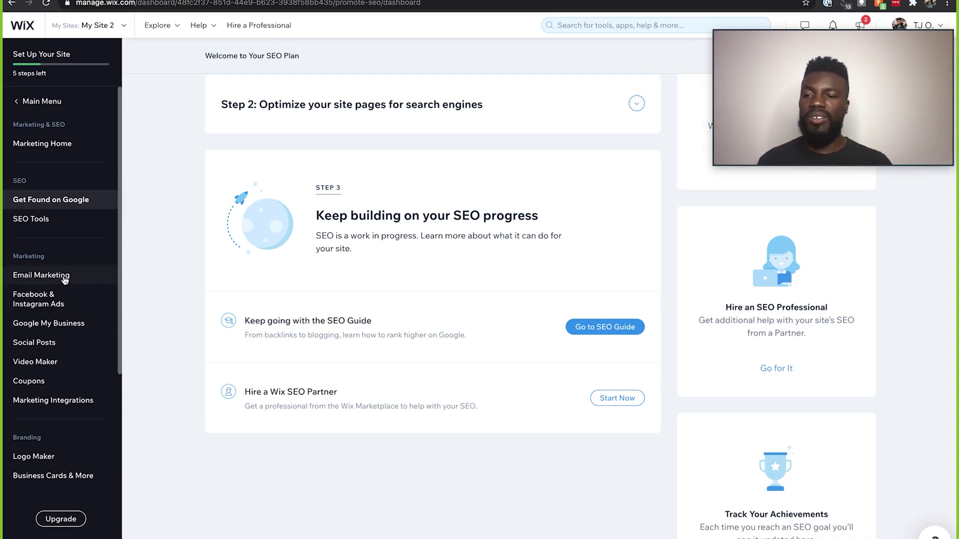
Open Email Marketing and look through its campaign templates, recent campaigns and getting-started tips
left_click(48, 278)
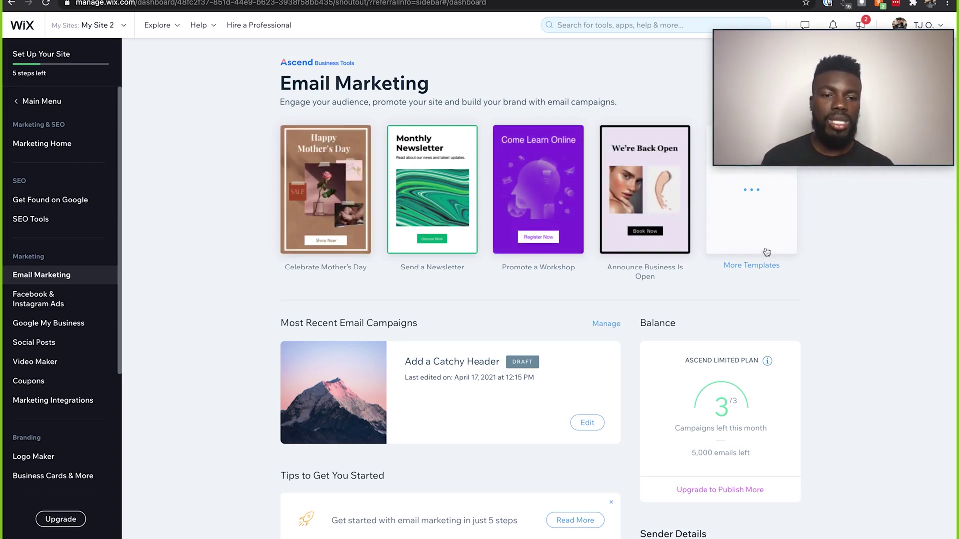
scroll(581, 283, "down", 3)
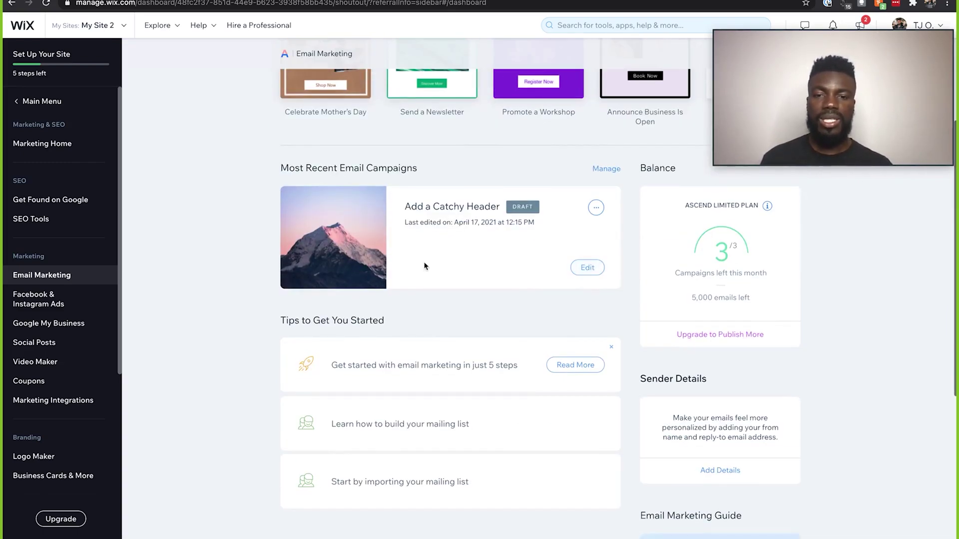
scroll(535, 280, "down", 3)
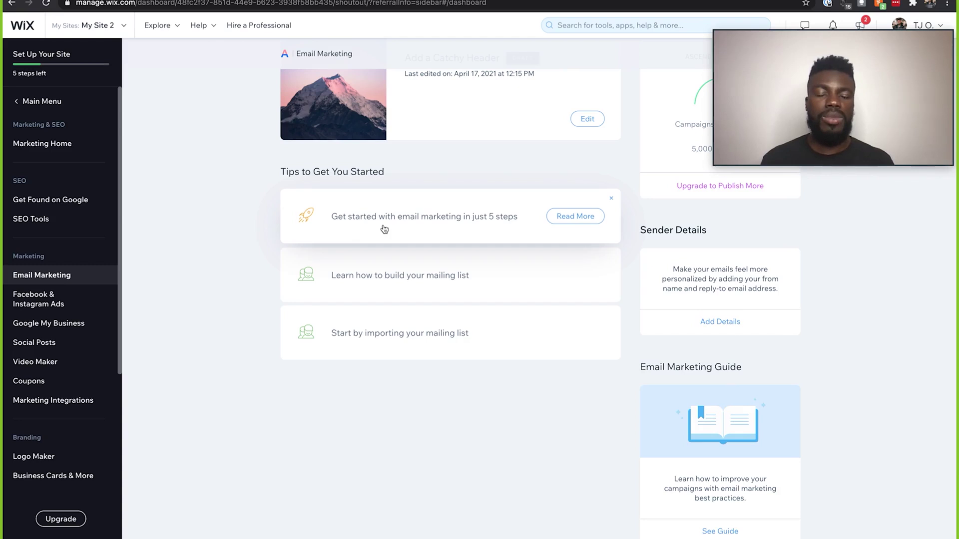
Read the five-step guide to getting started with Wix Email Marketing, and return to the Email Marketing dashboard
left_click(561, 219)
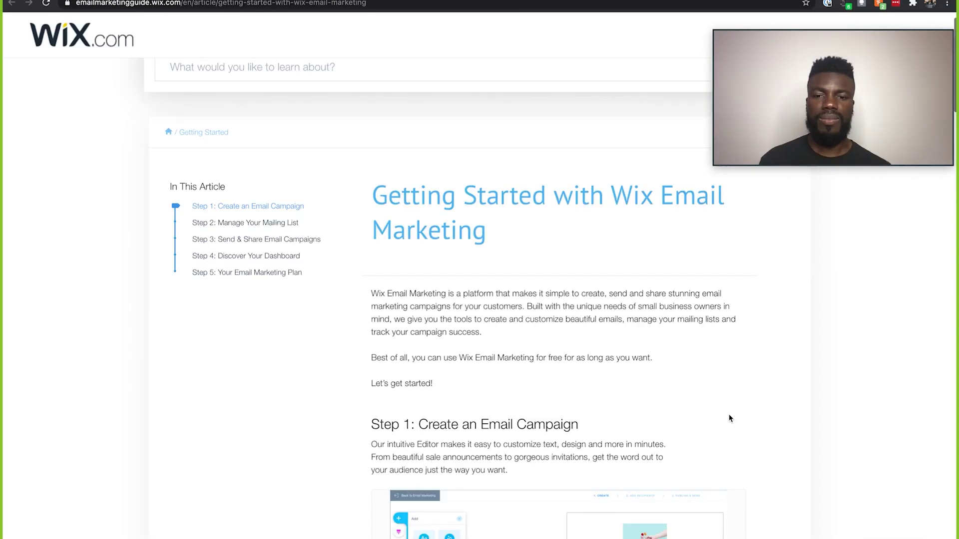
scroll(729, 418, "up", 1)
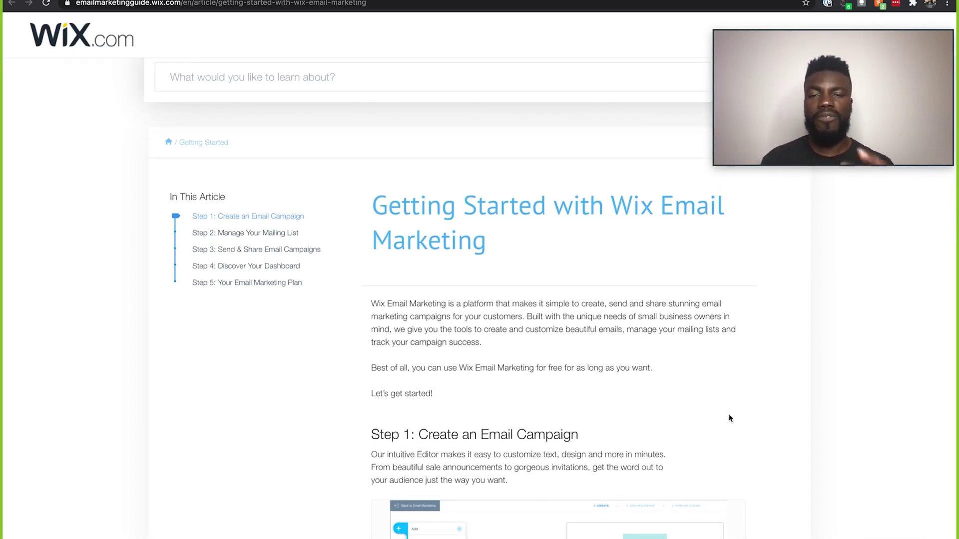
scroll(729, 419, "down", 4)
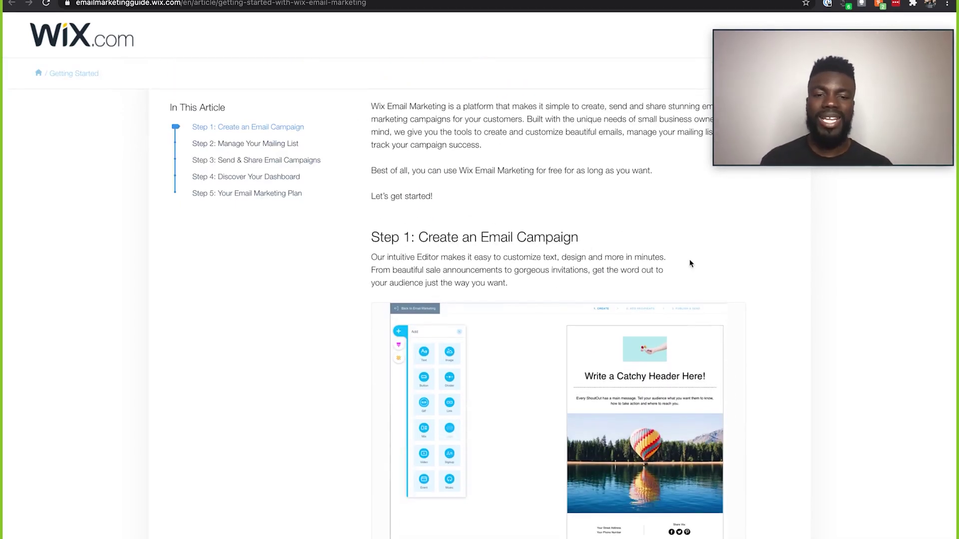
scroll(690, 263, "down", 9)
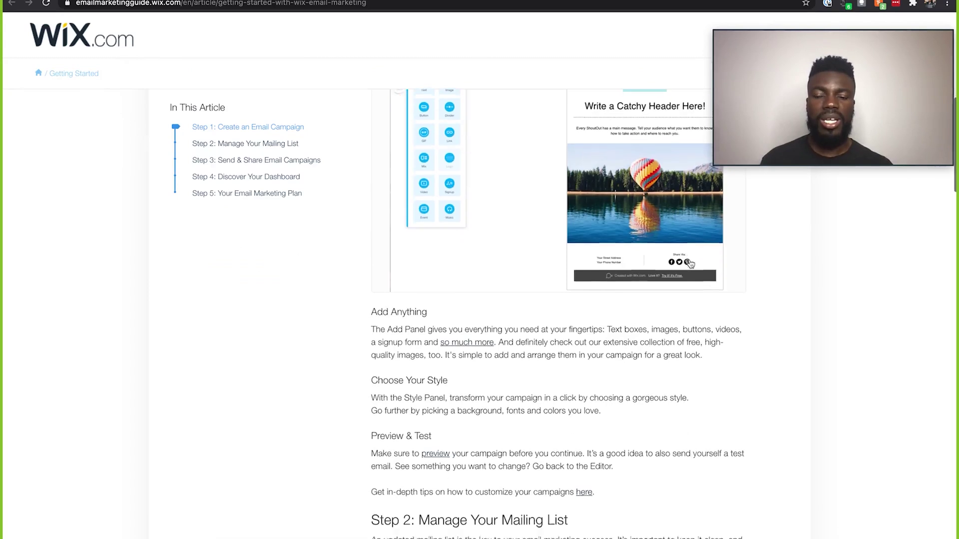
scroll(690, 263, "down", 3)
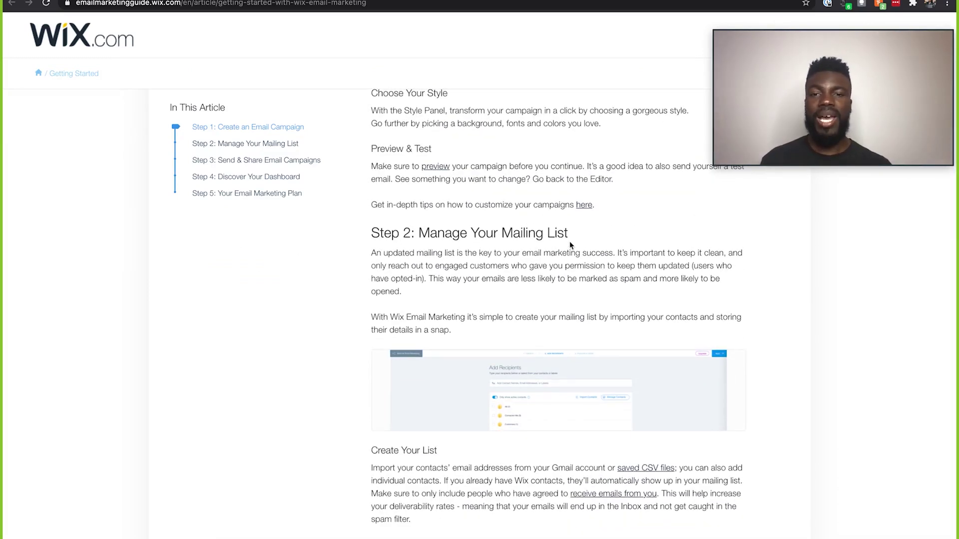
scroll(570, 245, "down", 10)
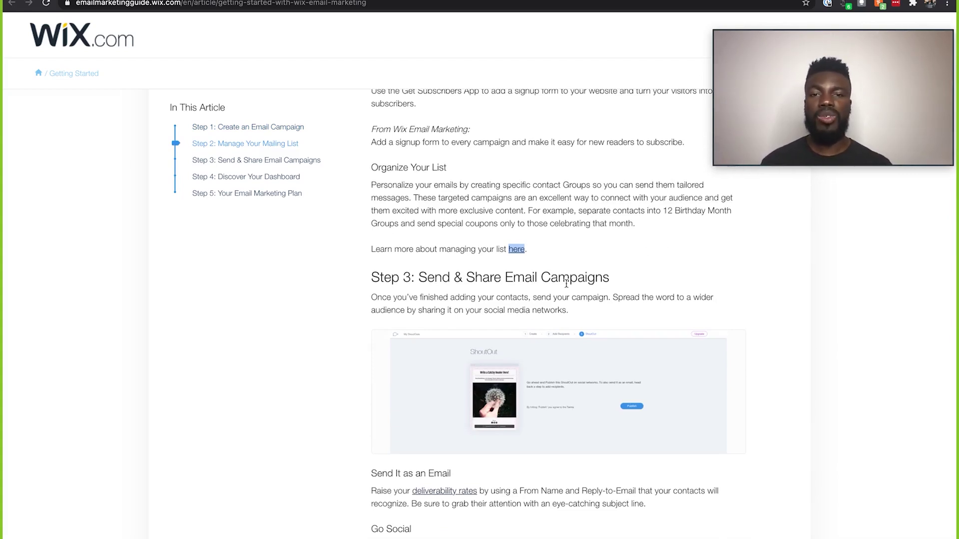
scroll(566, 283, "down", 9)
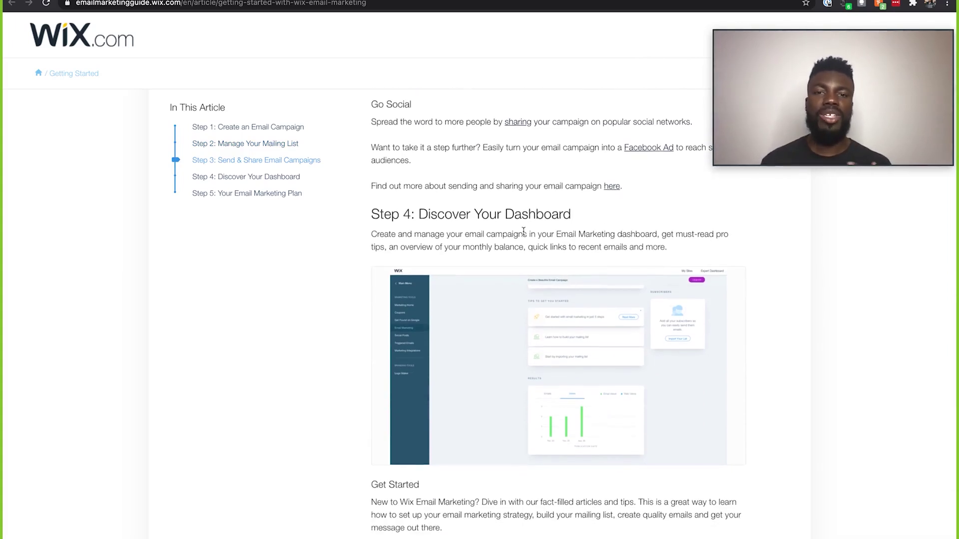
scroll(522, 231, "down", 12)
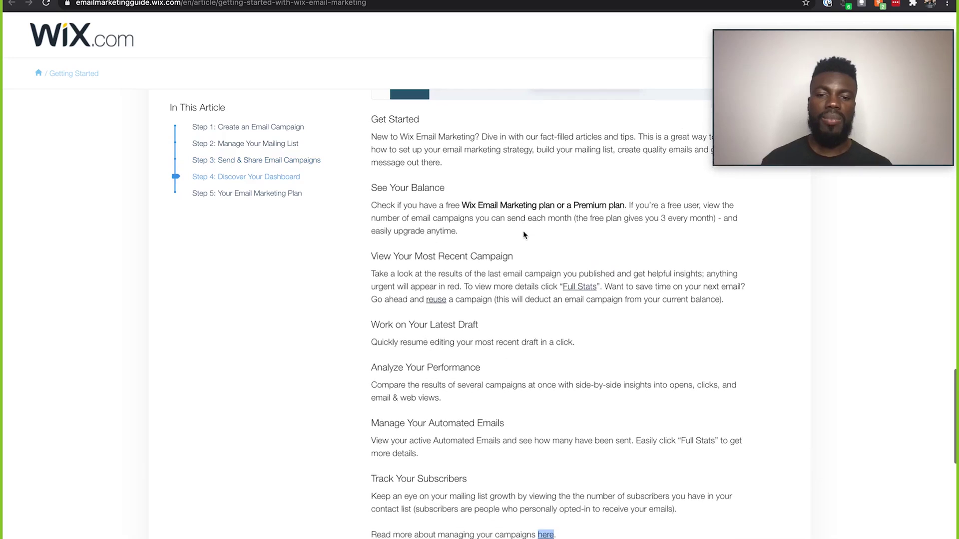
scroll(523, 234, "down", 2)
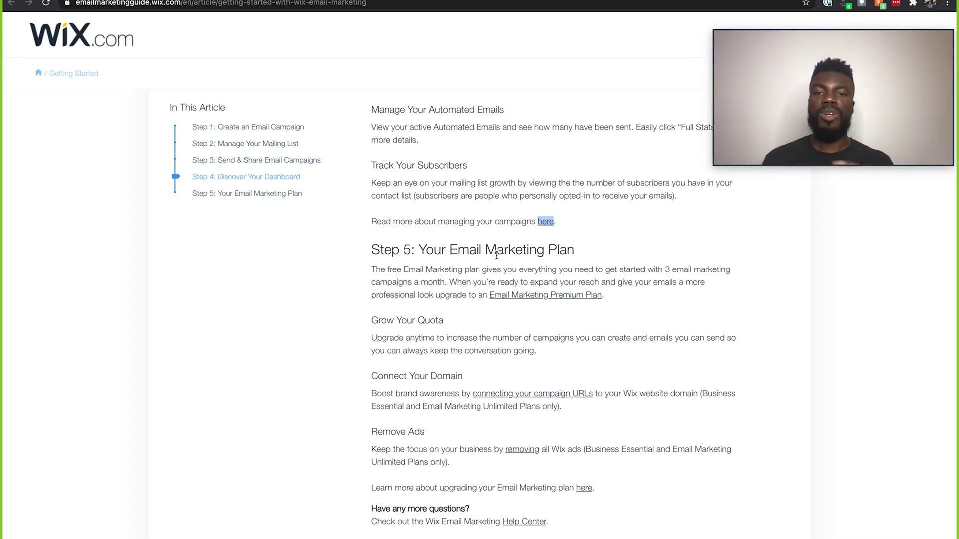
scroll(496, 255, "up", 20)
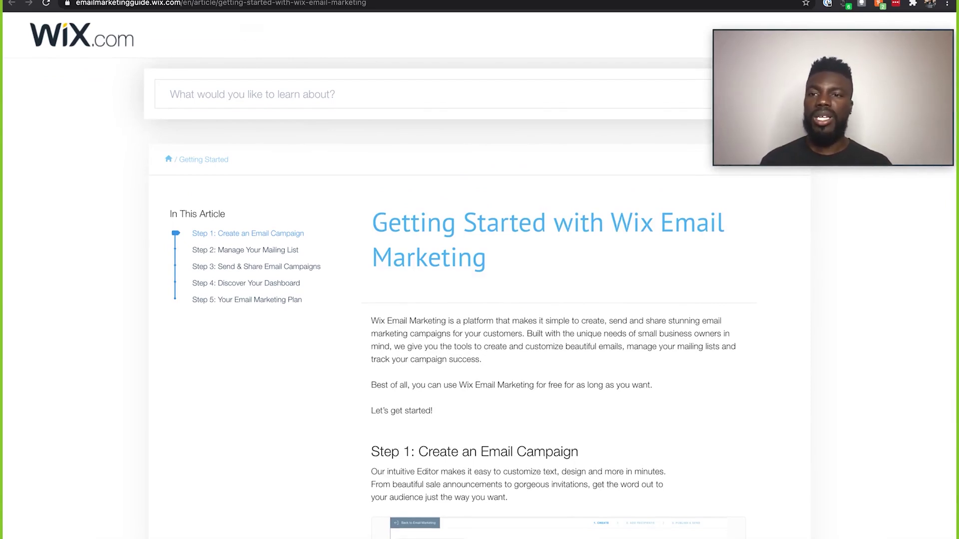
key("ctrl+Tab")
scroll(381, 305, "up", 5)
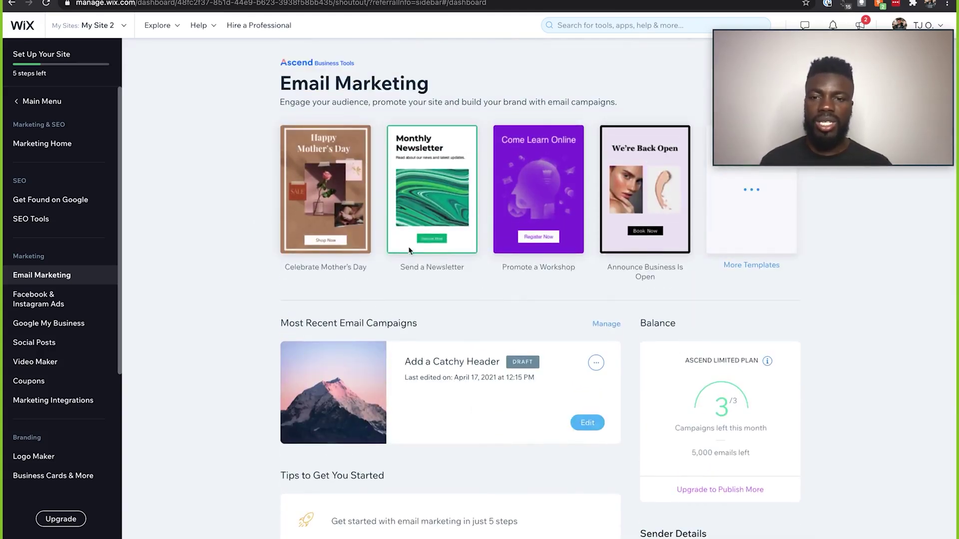
Create an email campaign from the Send a Newsletter template and change its title to "Tj's Facemask Store Monthly Newsletter"
mouse_move(433, 201)
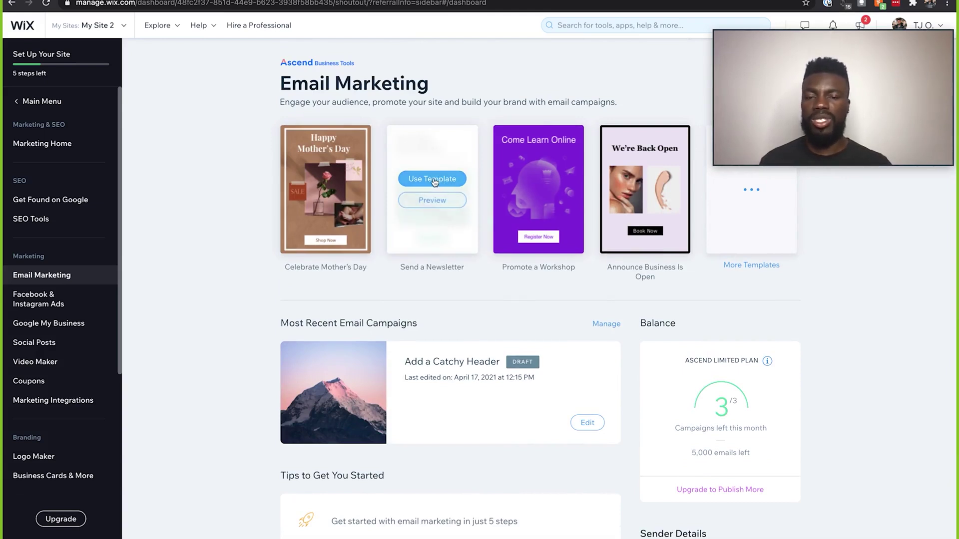
left_click(434, 181)
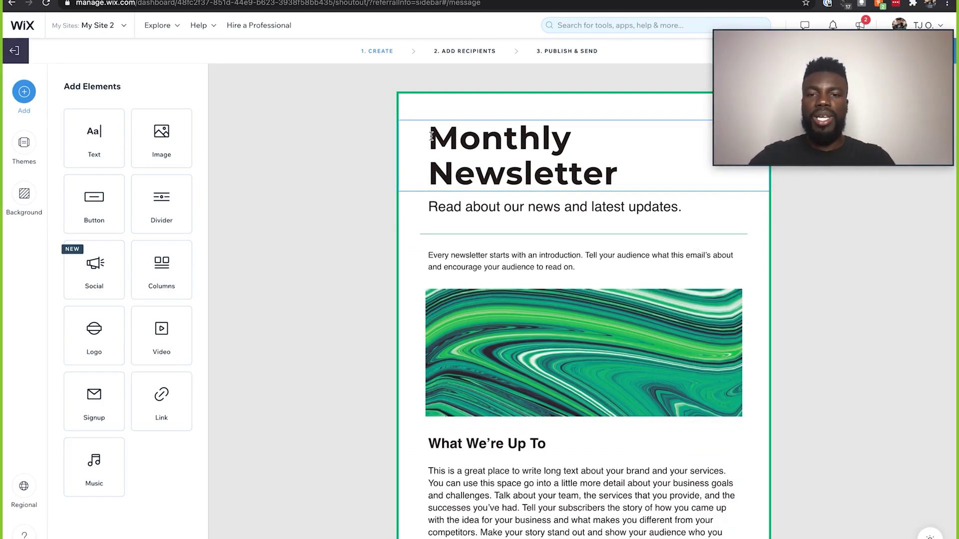
left_click(431, 135)
type("Tj'")
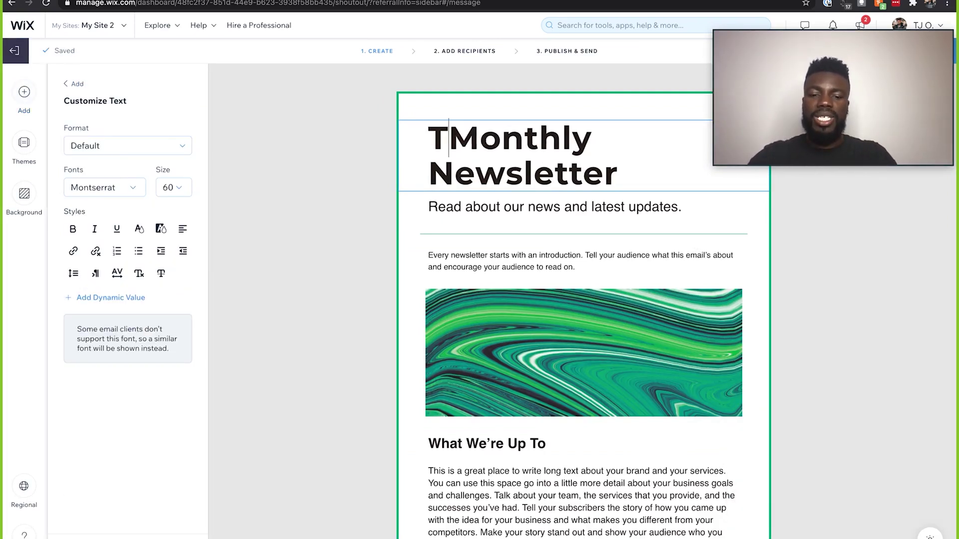
type("s Face")
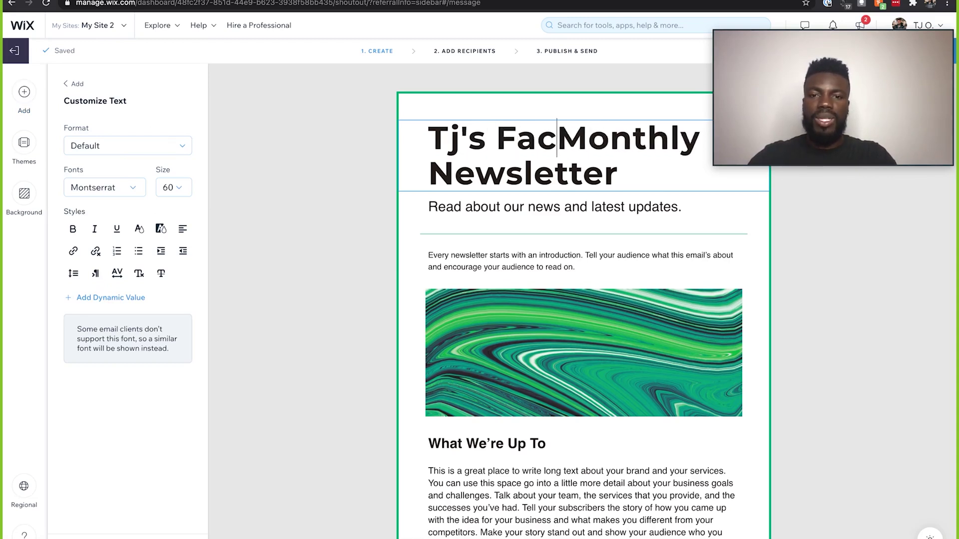
type("mask Store")
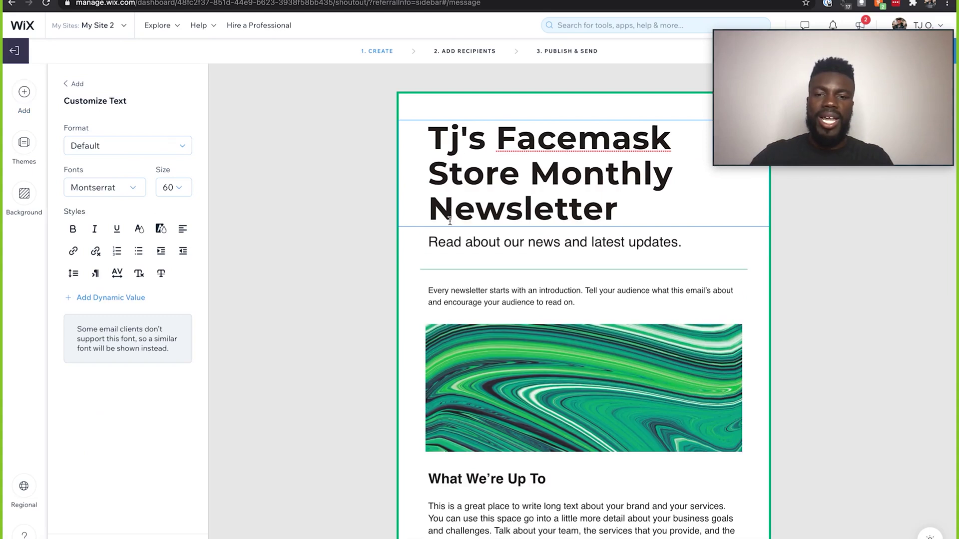
left_click(532, 248)
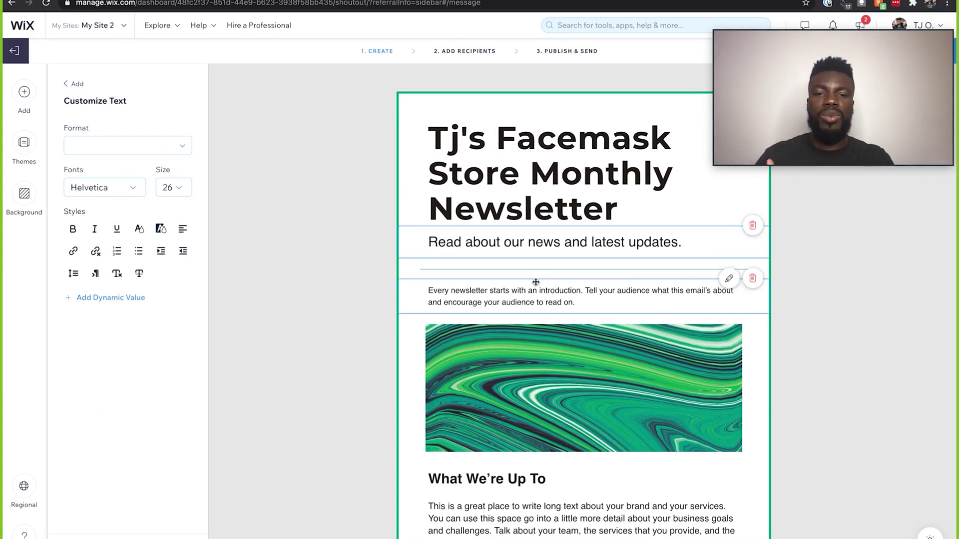
scroll(536, 282, "down", 3)
scroll(536, 282, "down", 6)
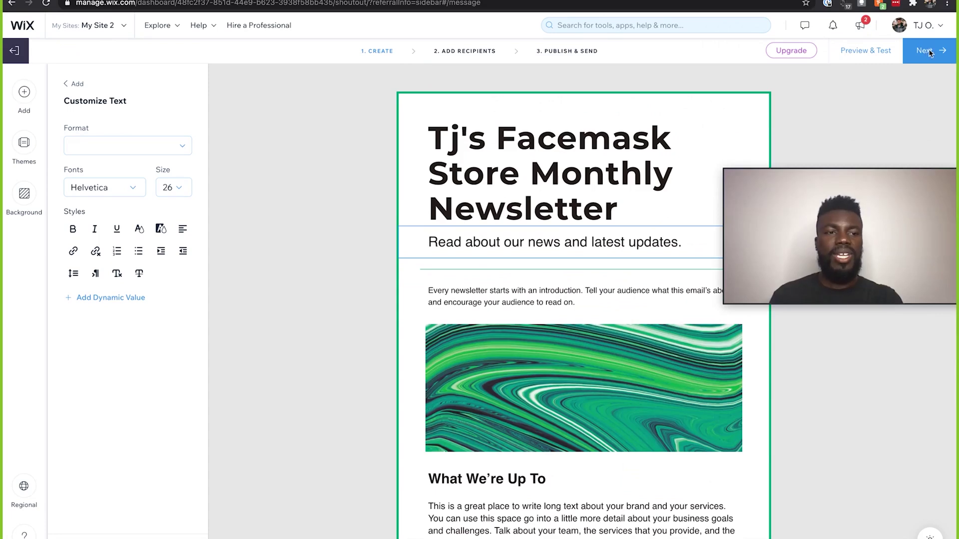
Add the two demo contacts as the newsletter's recipients, and exit at the Publish & Send stage without publishing
left_click(926, 52)
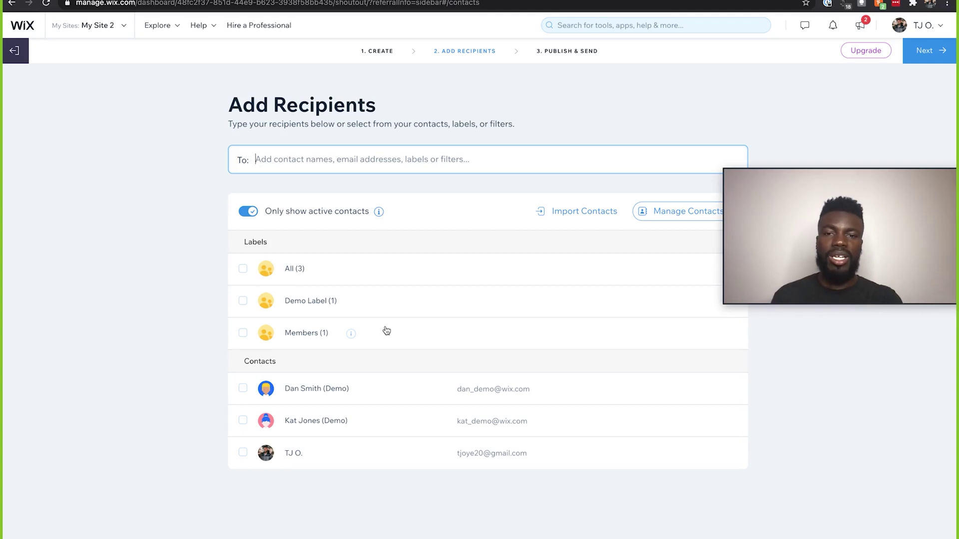
left_click(243, 388)
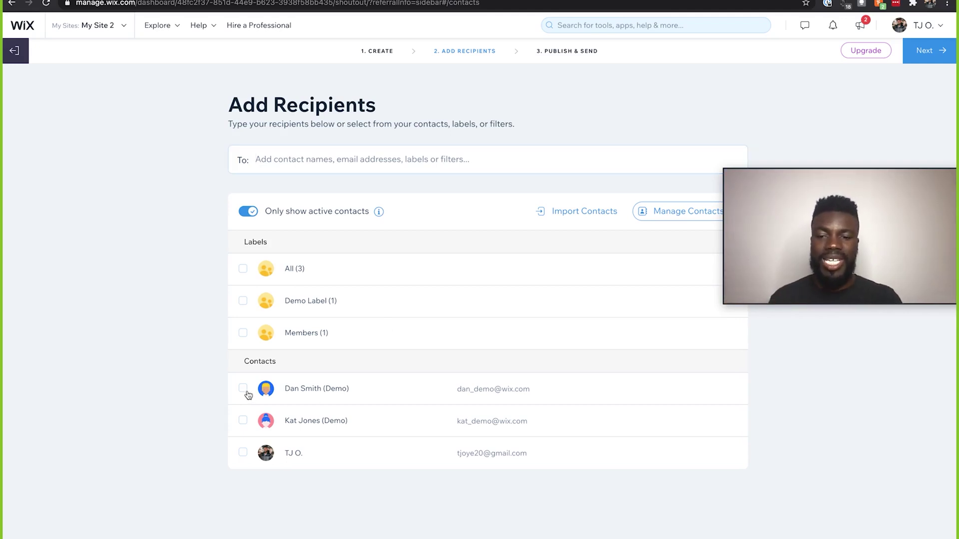
left_click(243, 421)
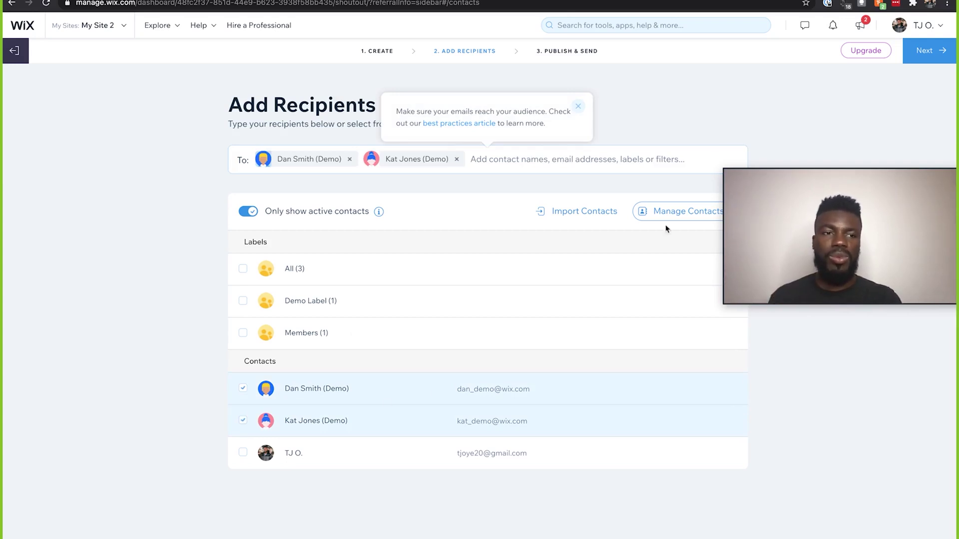
left_click(931, 52)
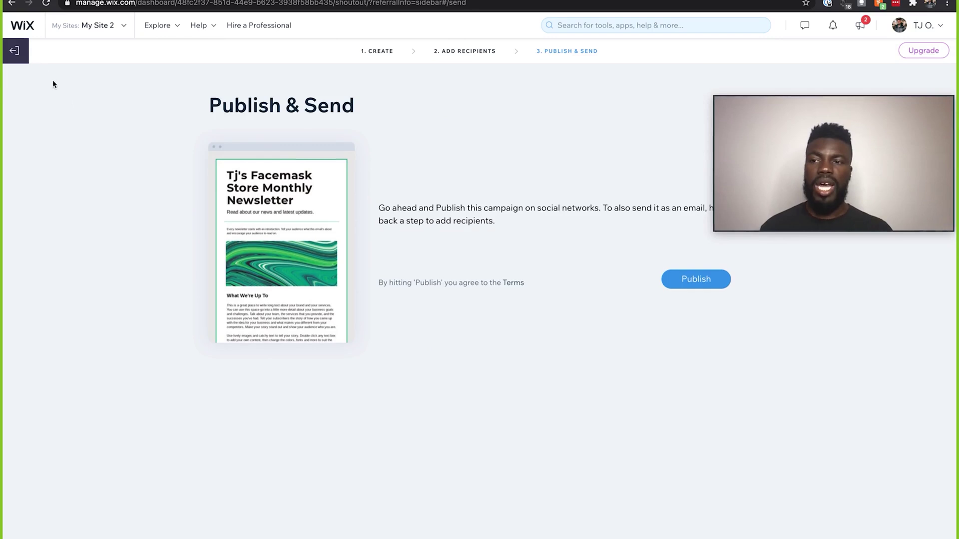
left_click(17, 51)
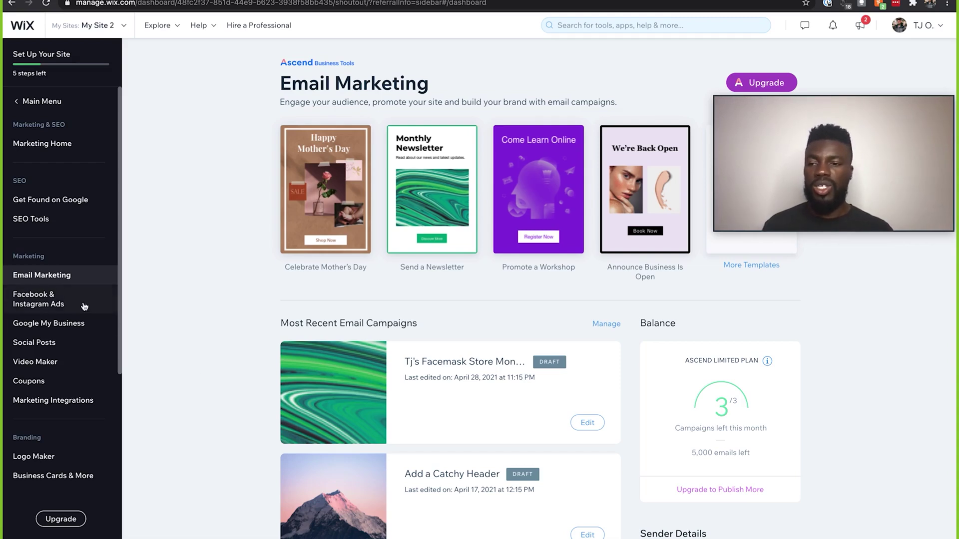
Open Facebook & Instagram Ads, read the introduction and start its ad setup
left_click(42, 305)
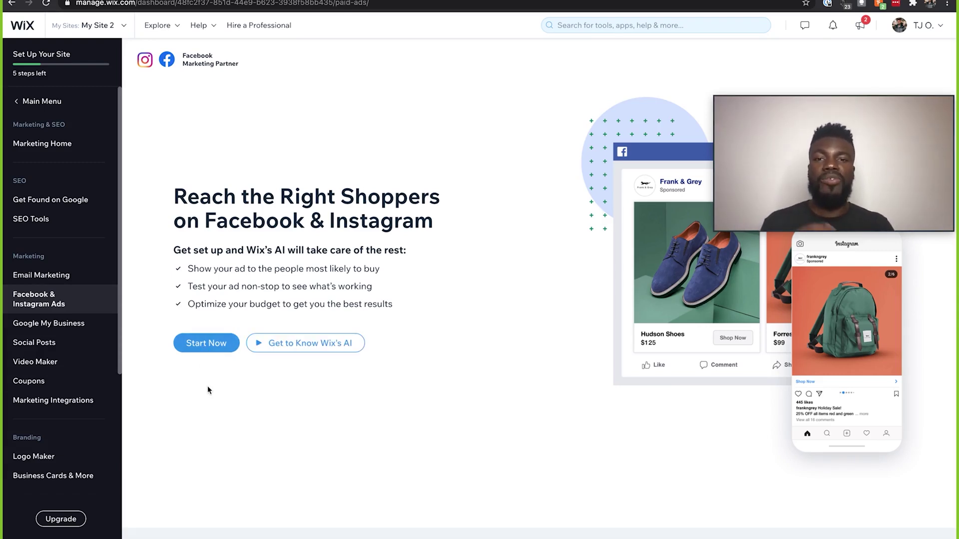
left_click(206, 344)
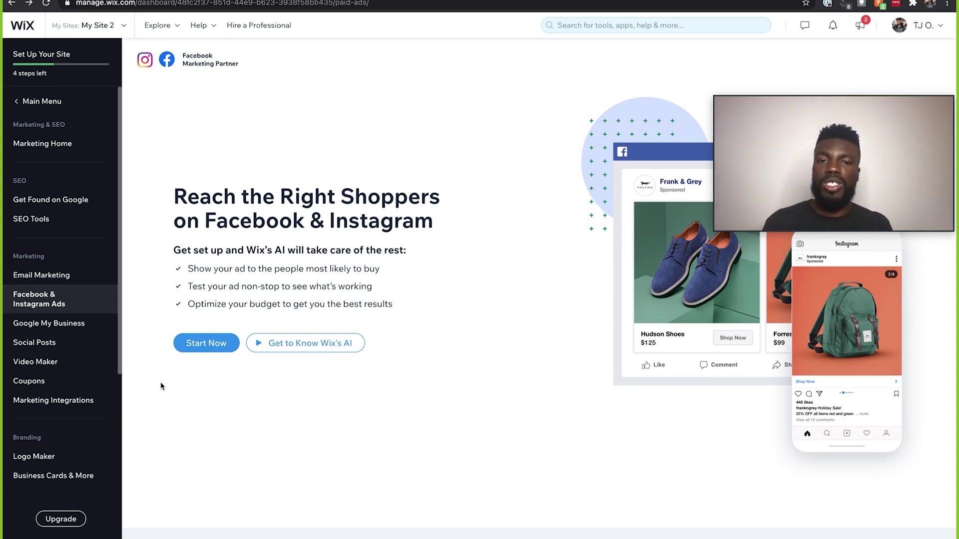
Open Marketing Home and look through its campaign tracking, email templates, automated emails, social posts, promotional videos and full list of marketing tools
left_click(39, 145)
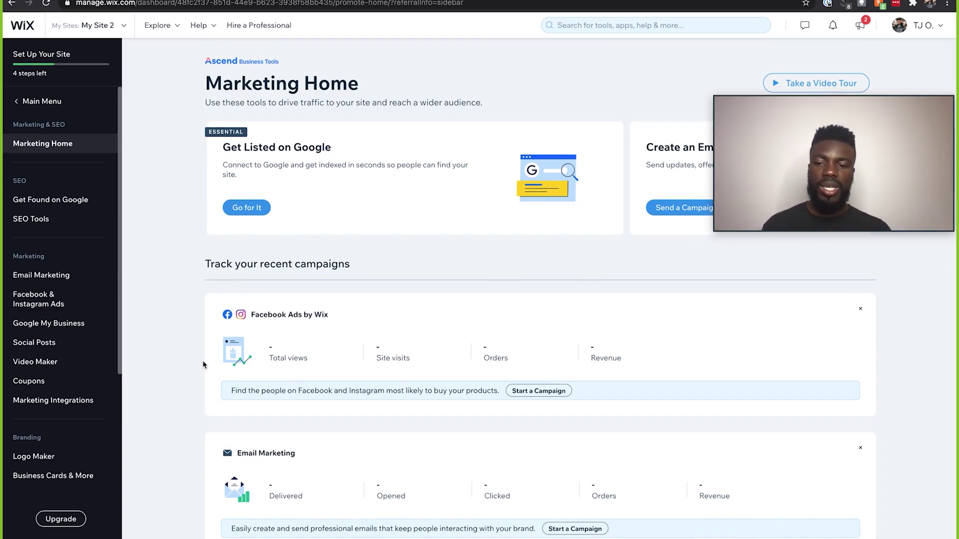
scroll(206, 363, "down", 4)
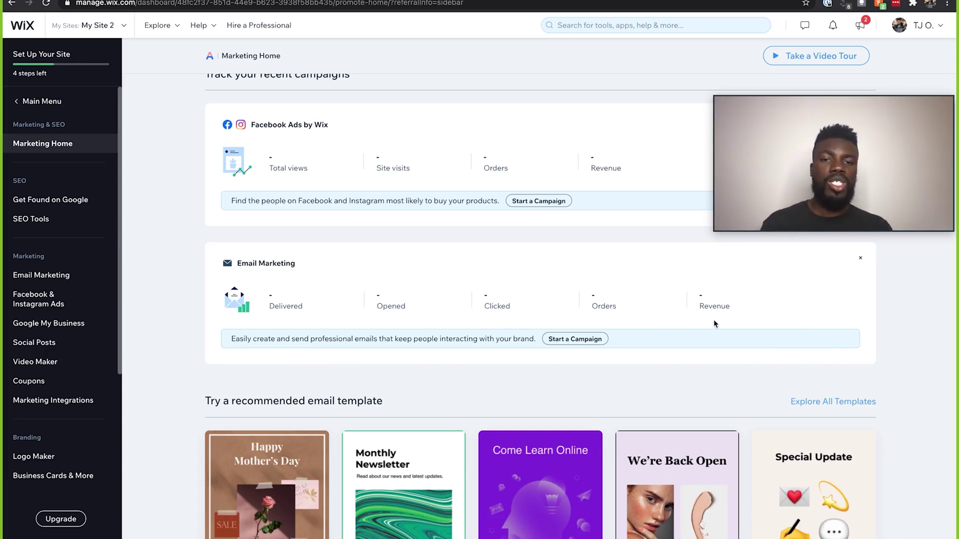
scroll(140, 381, "down", 3)
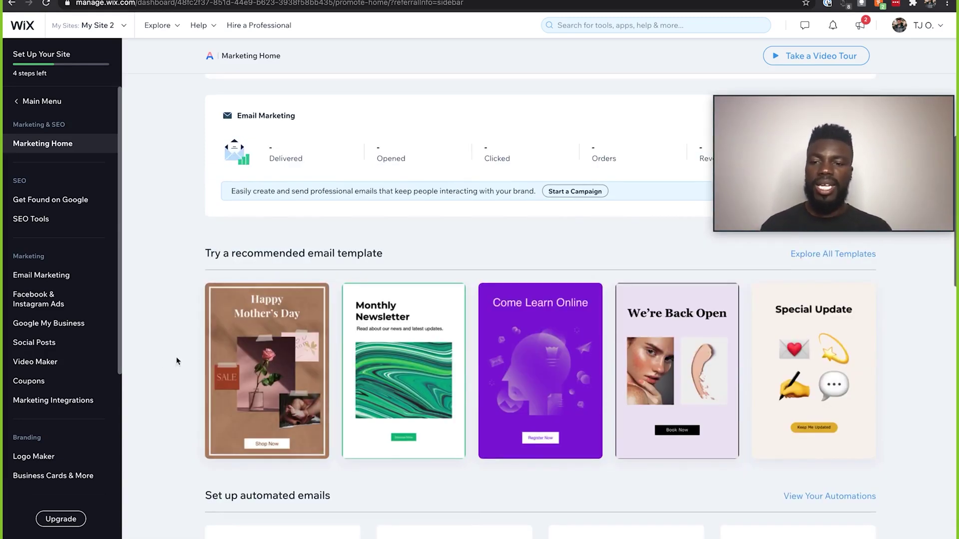
mouse_move(212, 370)
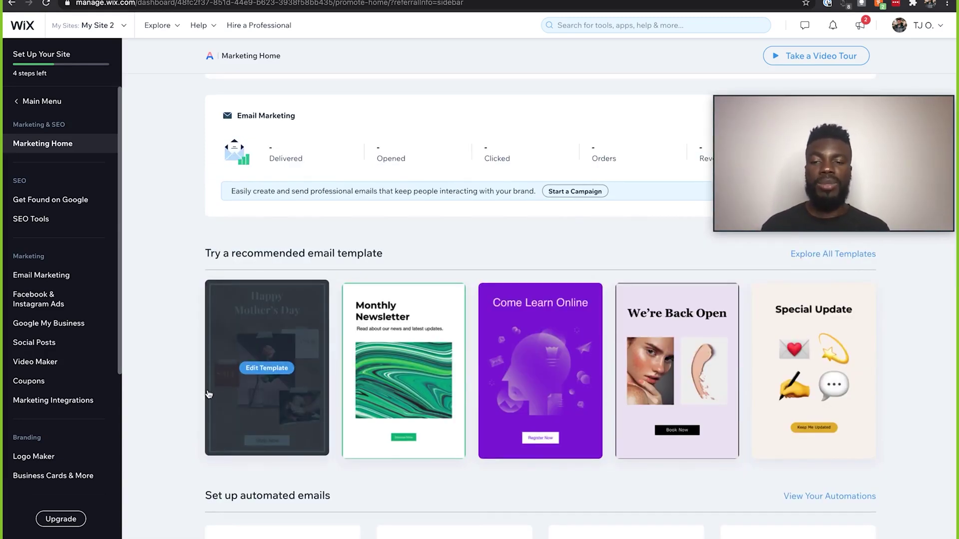
scroll(208, 394, "down", 7)
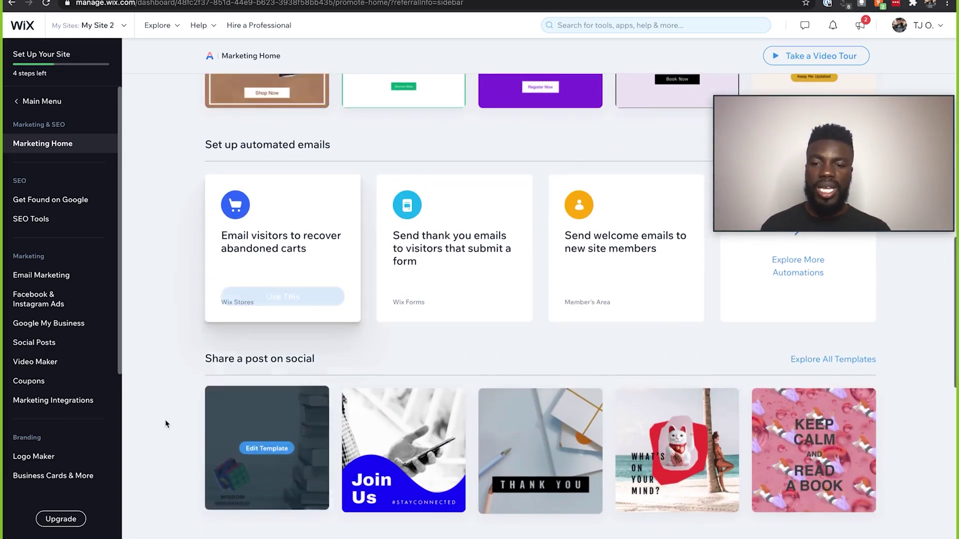
scroll(166, 424, "down", 5)
scroll(167, 423, "down", 1)
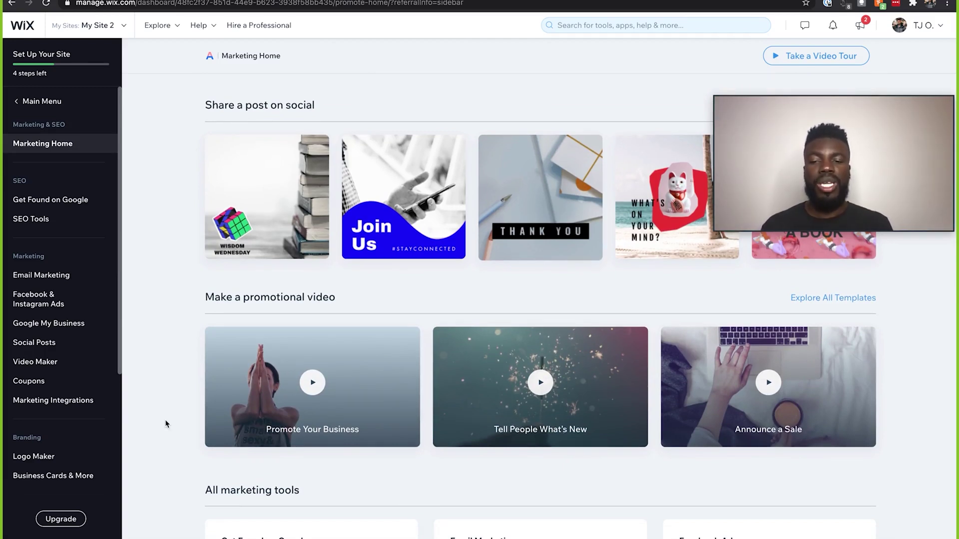
scroll(166, 424, "down", 5)
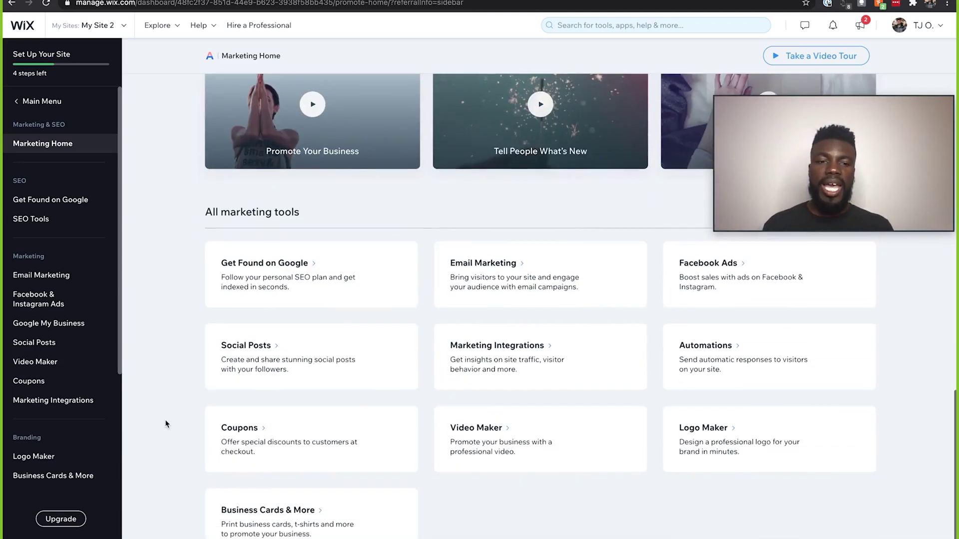
scroll(166, 424, "down", 1)
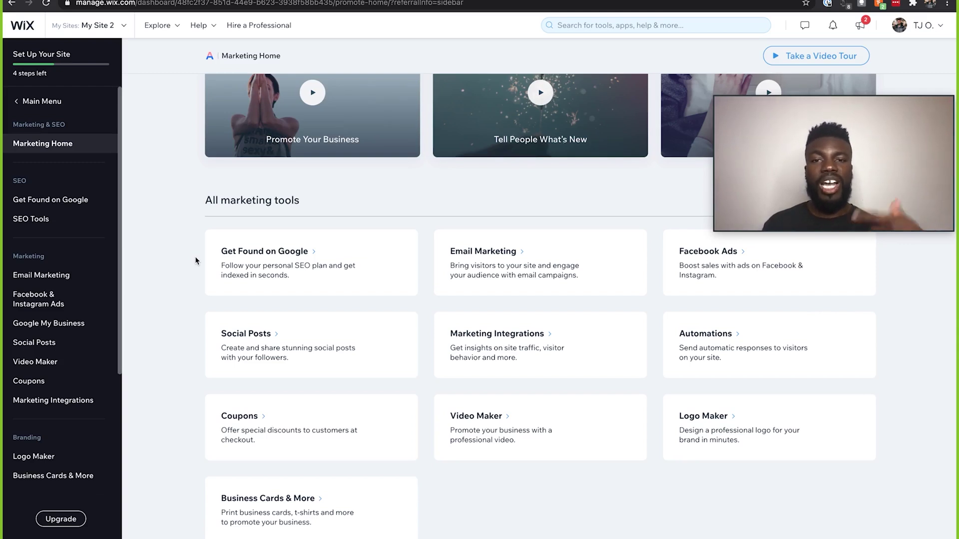
scroll(195, 261, "up", 15)
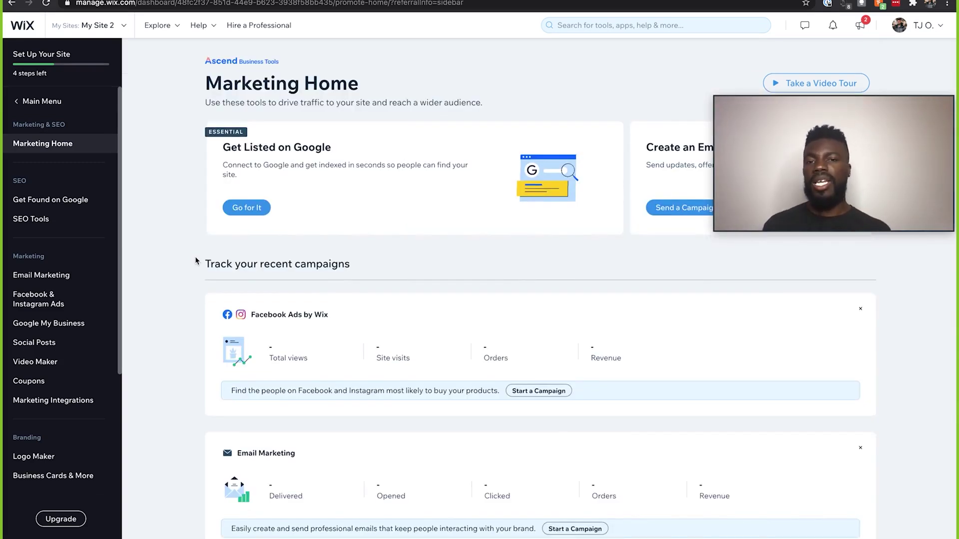